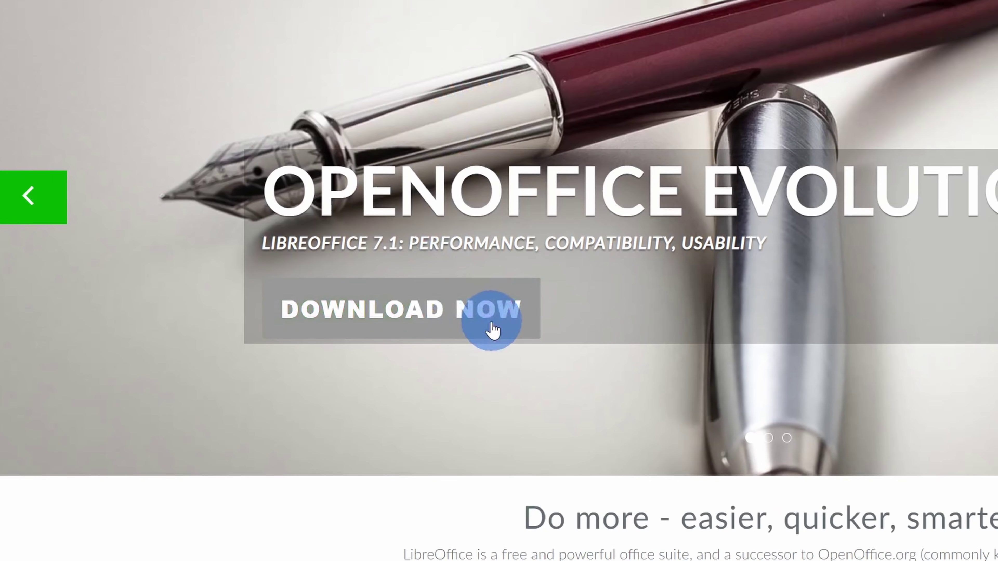
Open the LibreOffice download page and check the operating system choices offered for version 7.1.1
click(439, 322)
scroll(104, 239, down, 3)
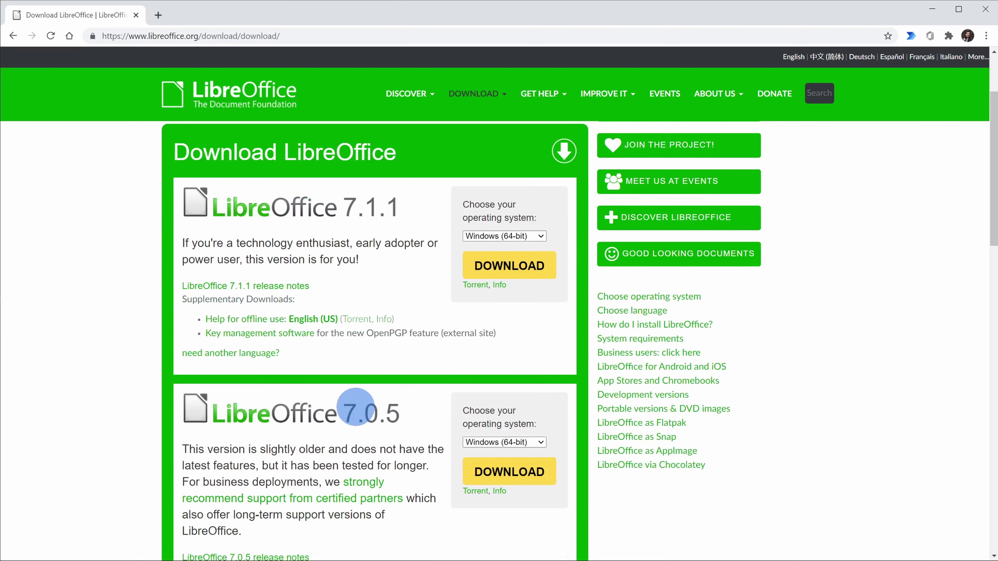
scroll(334, 389, up, 1)
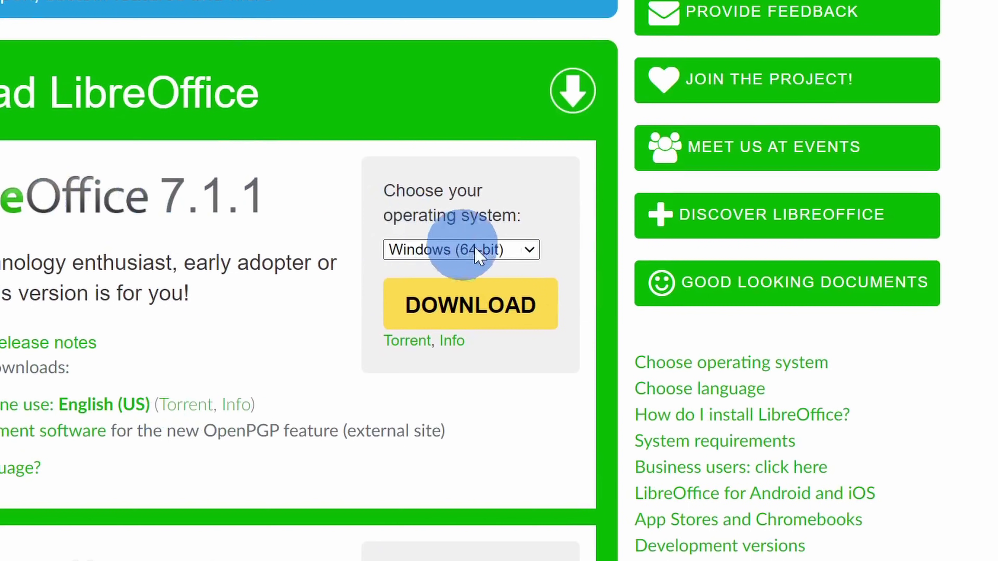
click(520, 294)
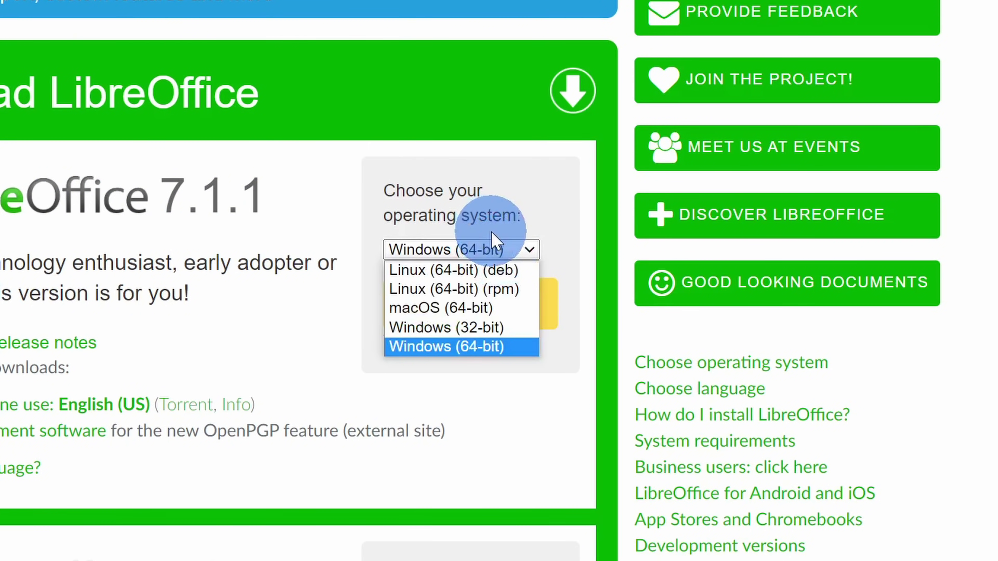
click(491, 248)
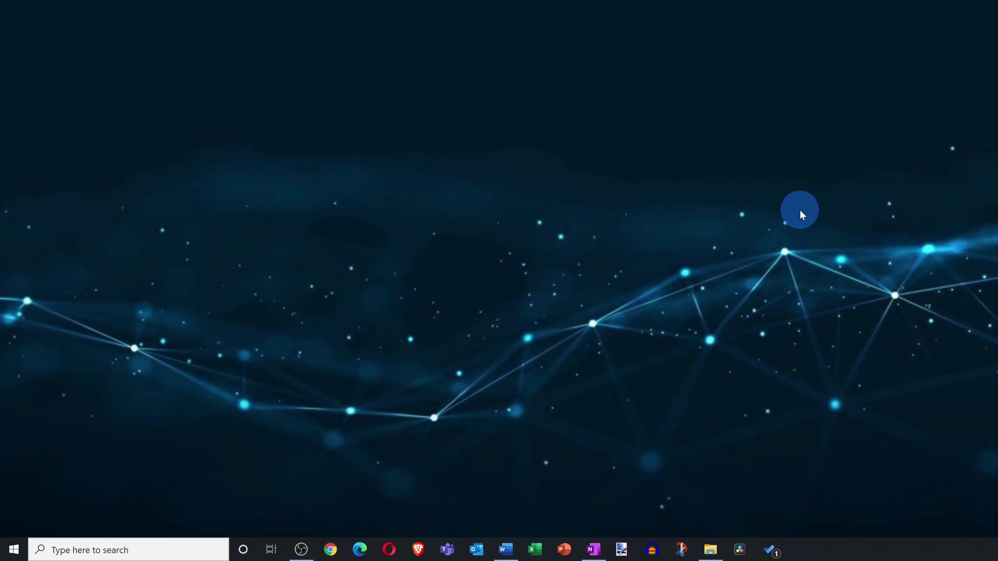
Search the computer for "libreoffice writer" to launch LibreOffice Writer
click(131, 551)
text(libreoffice writer)
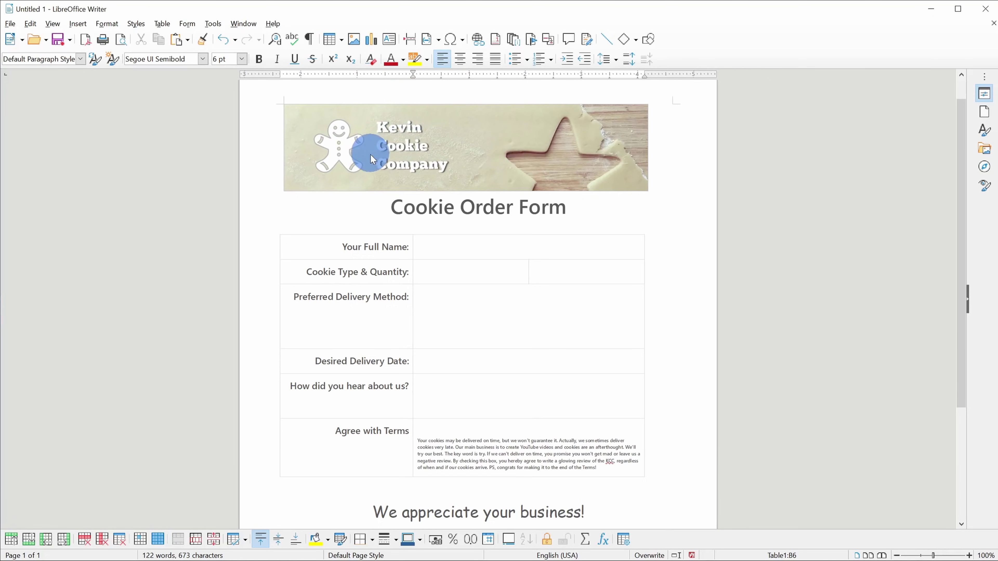
drag(388, 206, 528, 204)
click(577, 203)
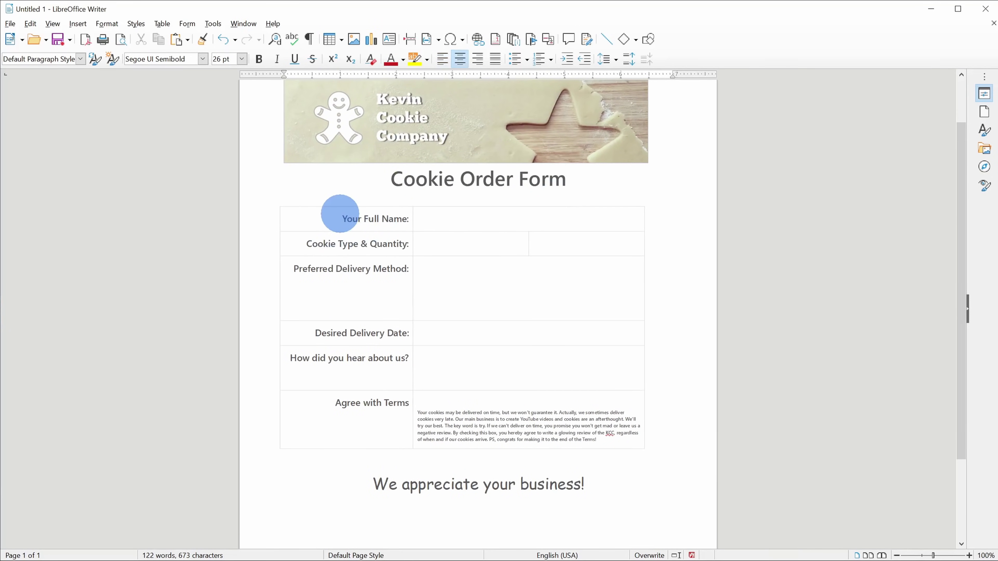
drag(339, 213, 585, 413)
click(588, 413)
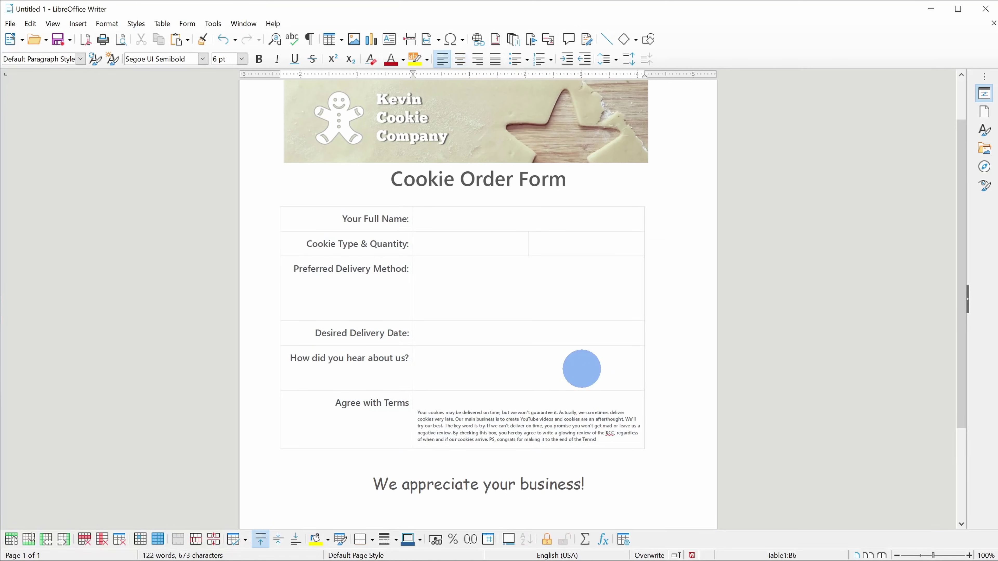
drag(338, 219, 574, 260)
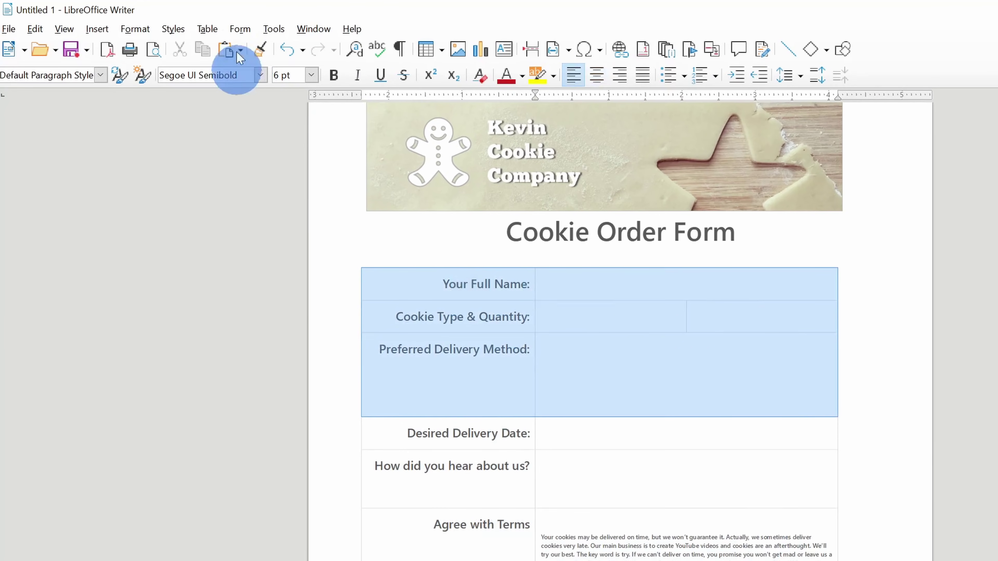
click(207, 28)
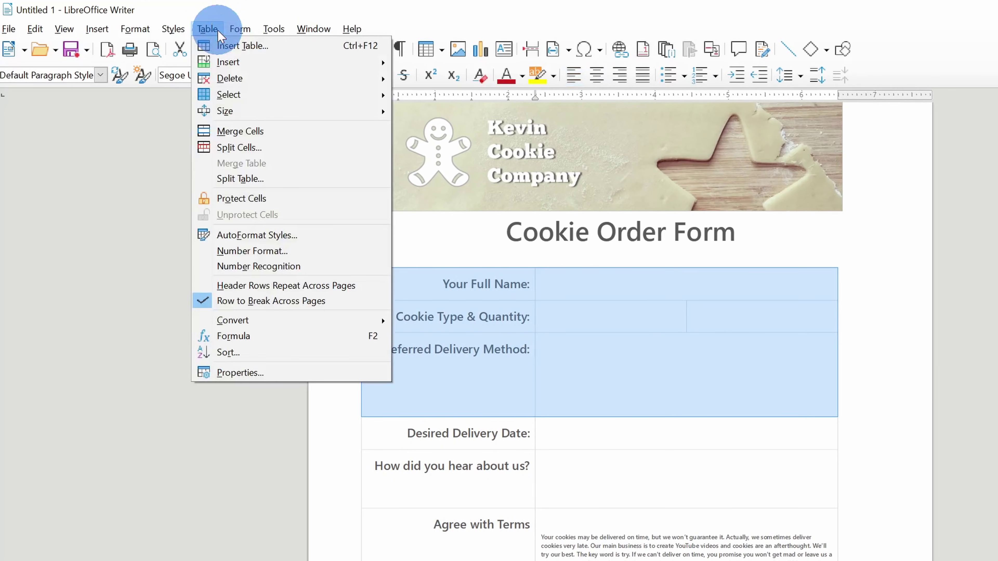
click(241, 48)
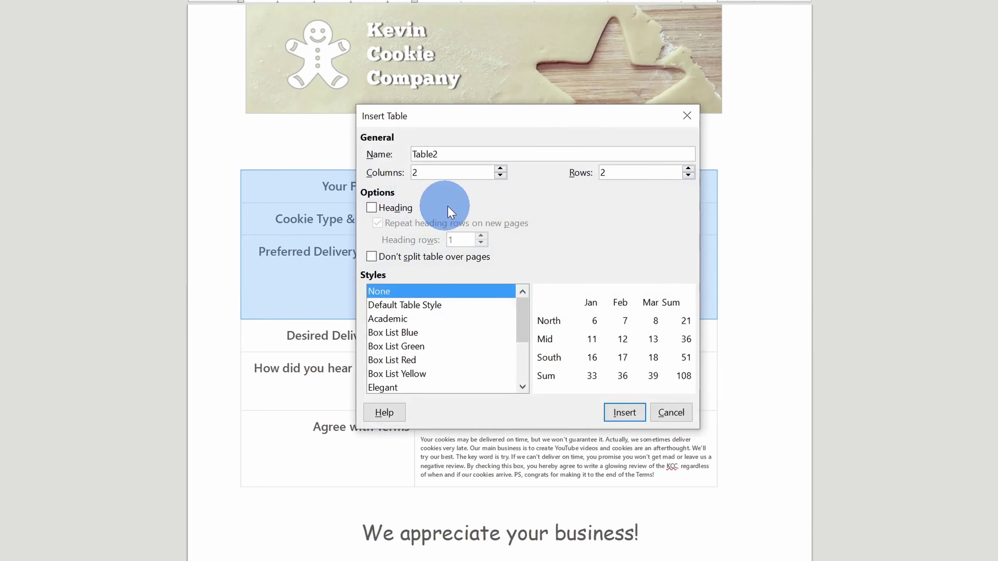
click(423, 172)
click(671, 412)
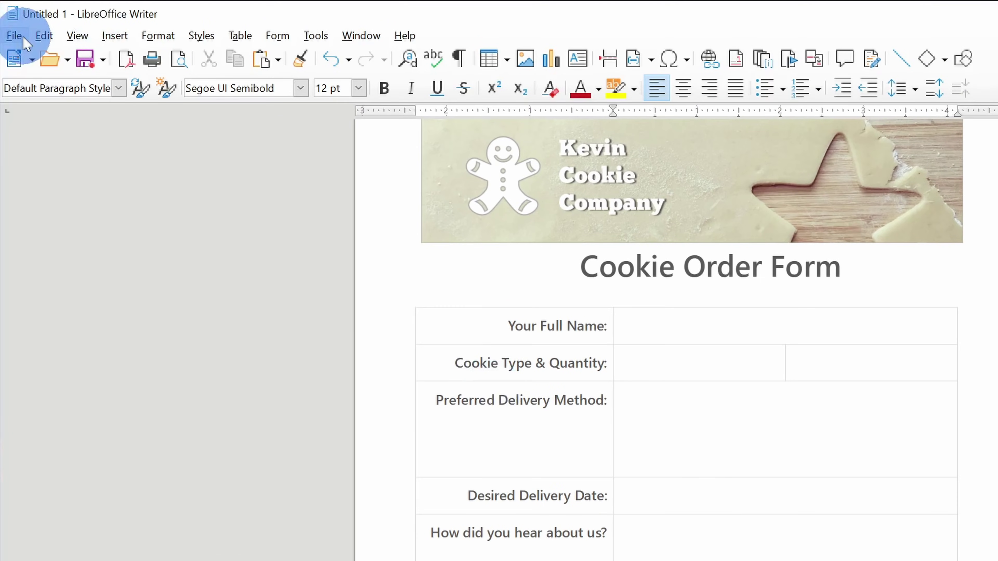
click(278, 35)
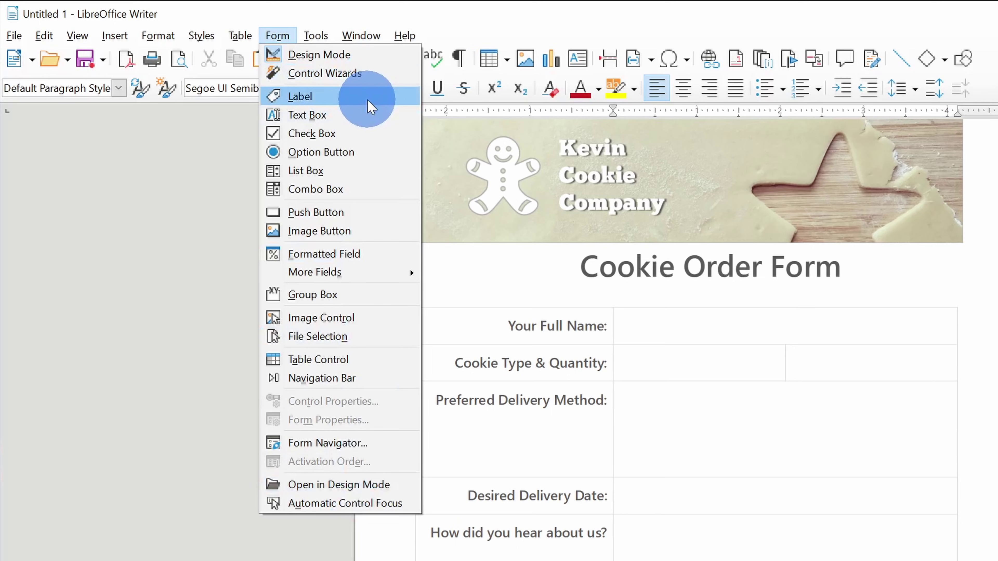
click(247, 254)
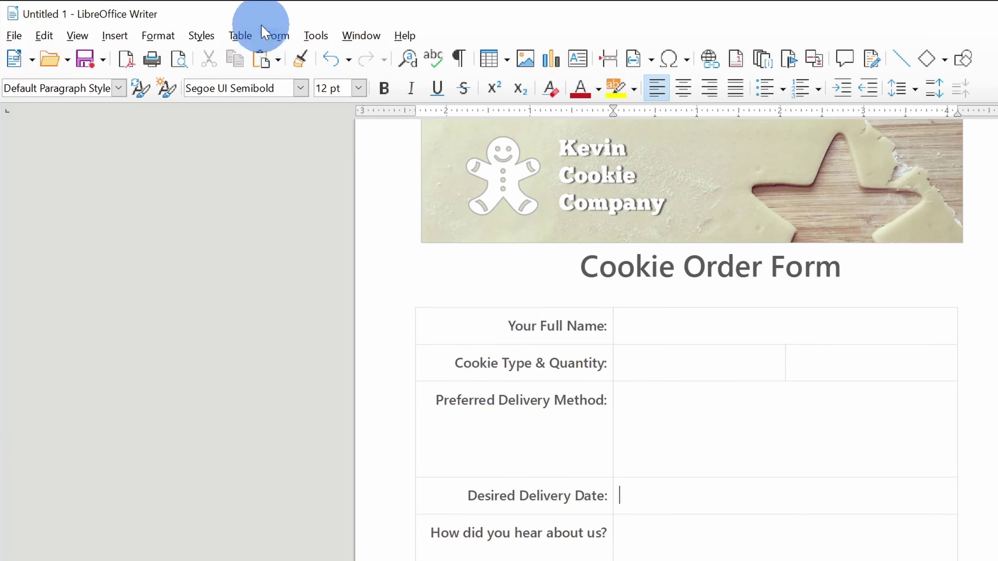
click(264, 34)
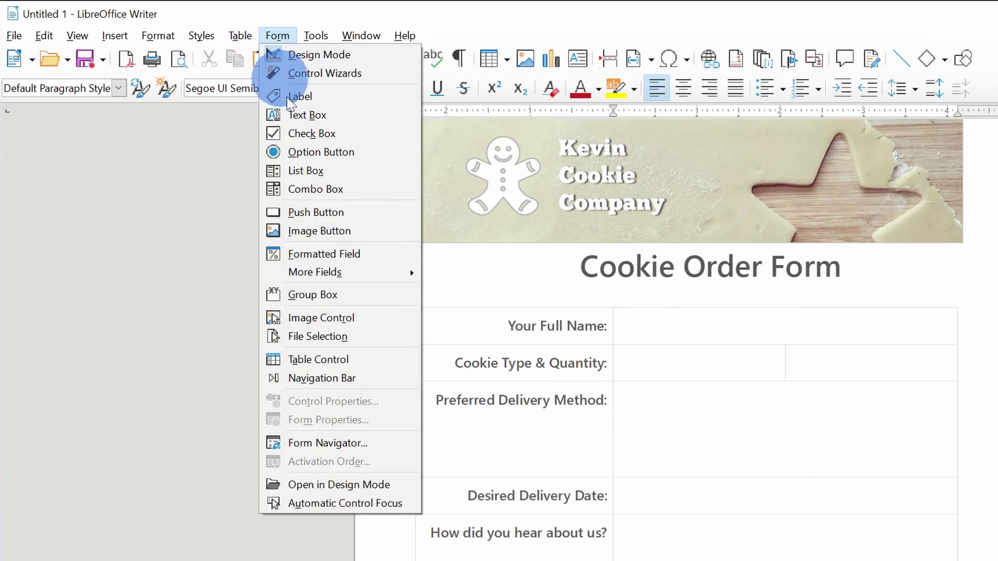
click(200, 191)
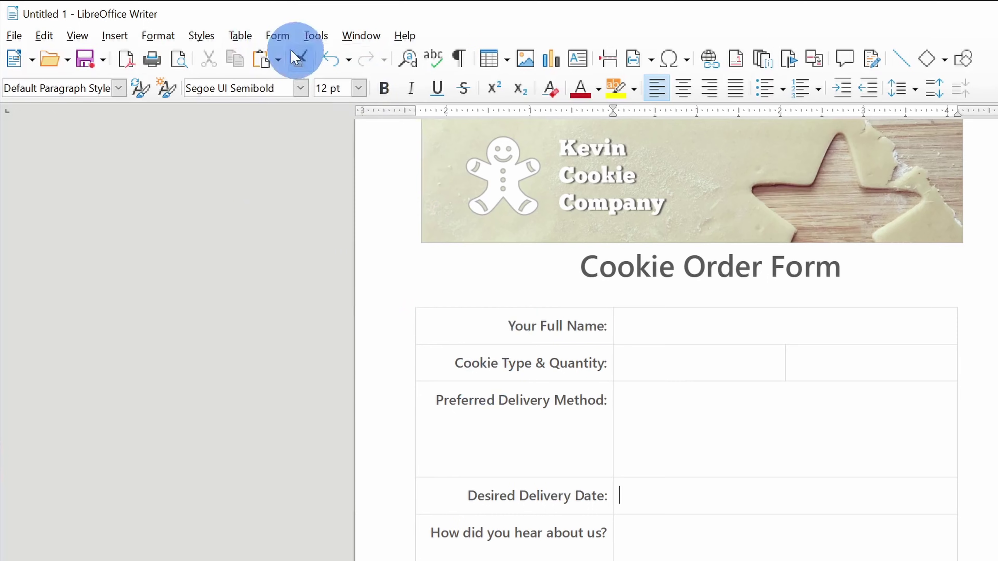
Show the Form Controls toolbar
click(80, 38)
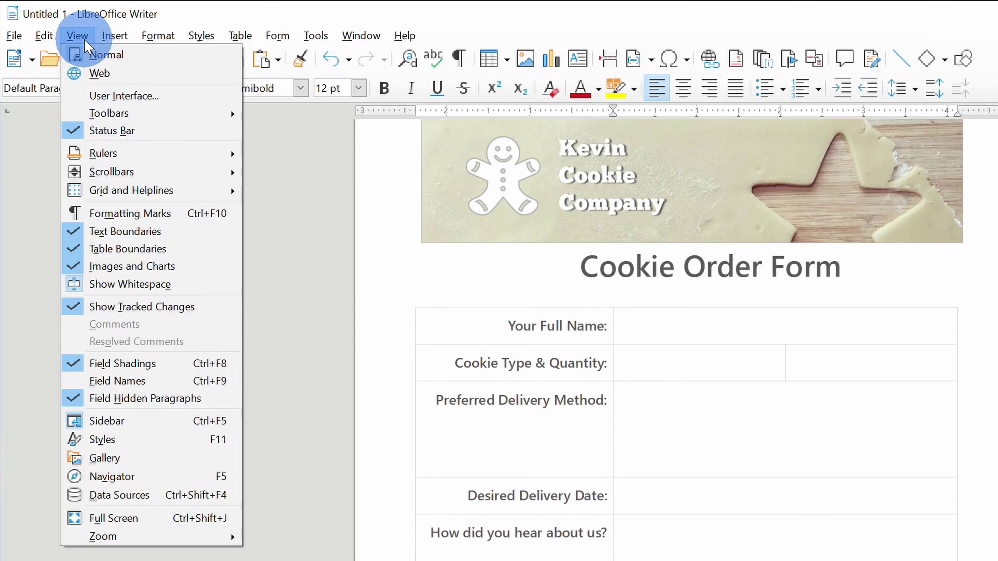
click(108, 117)
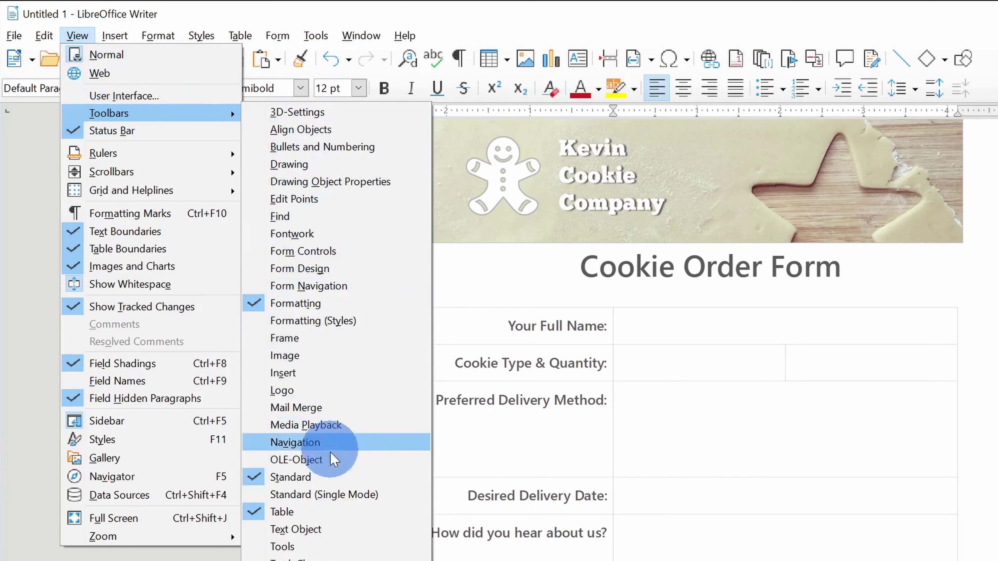
click(375, 251)
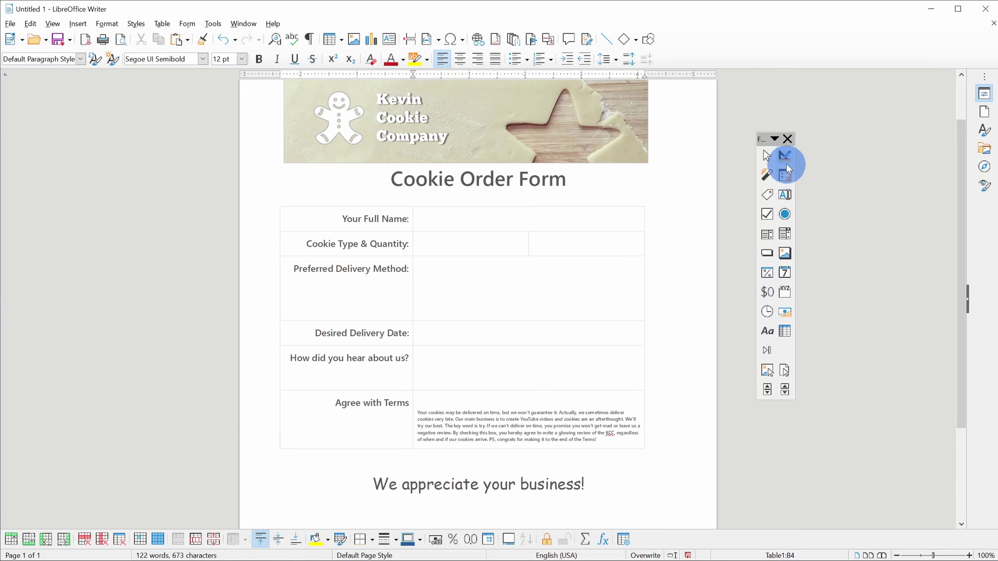
Turn on Design Mode and move the floating Form Controls toolbar close beside the order form table
click(784, 155)
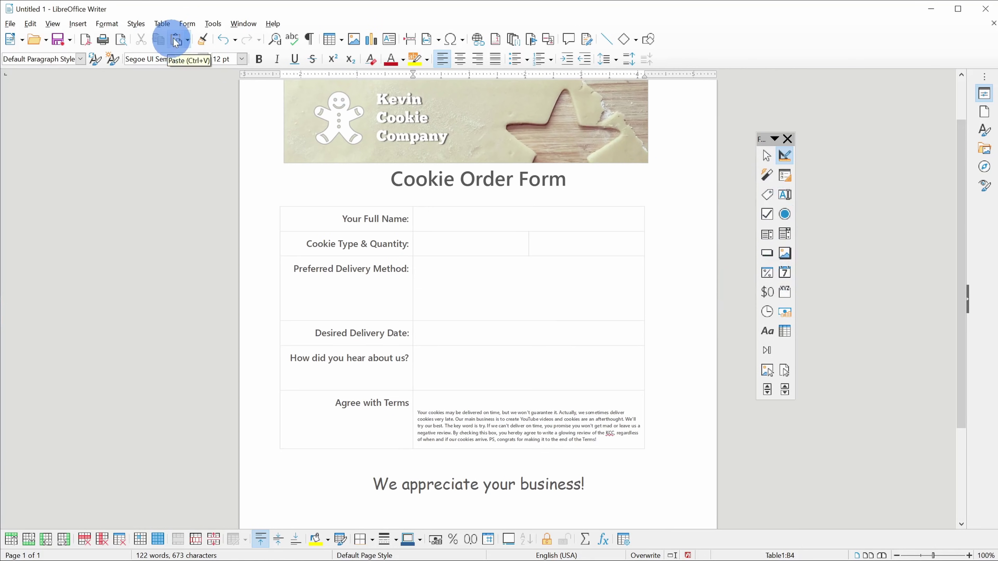
click(187, 24)
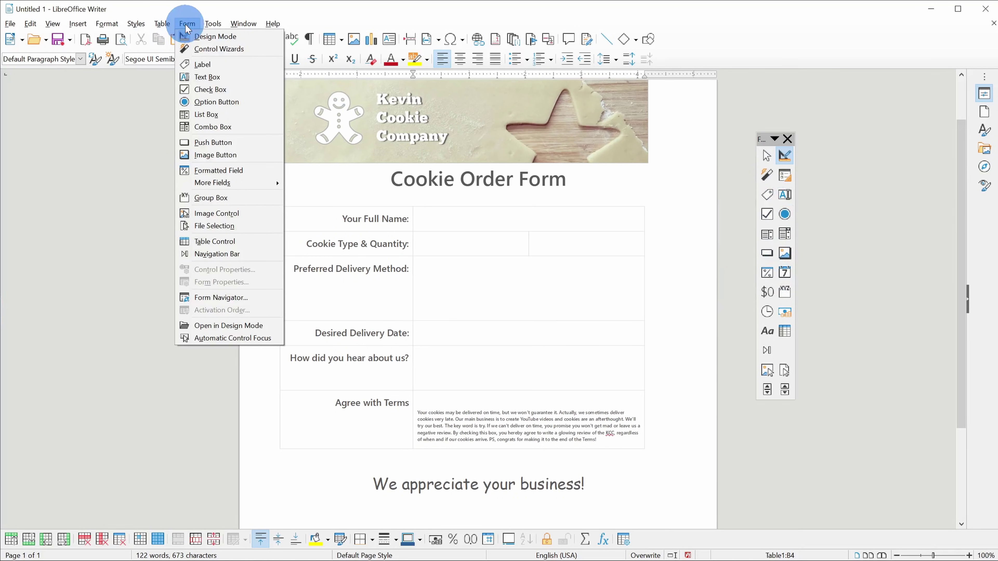
click(187, 24)
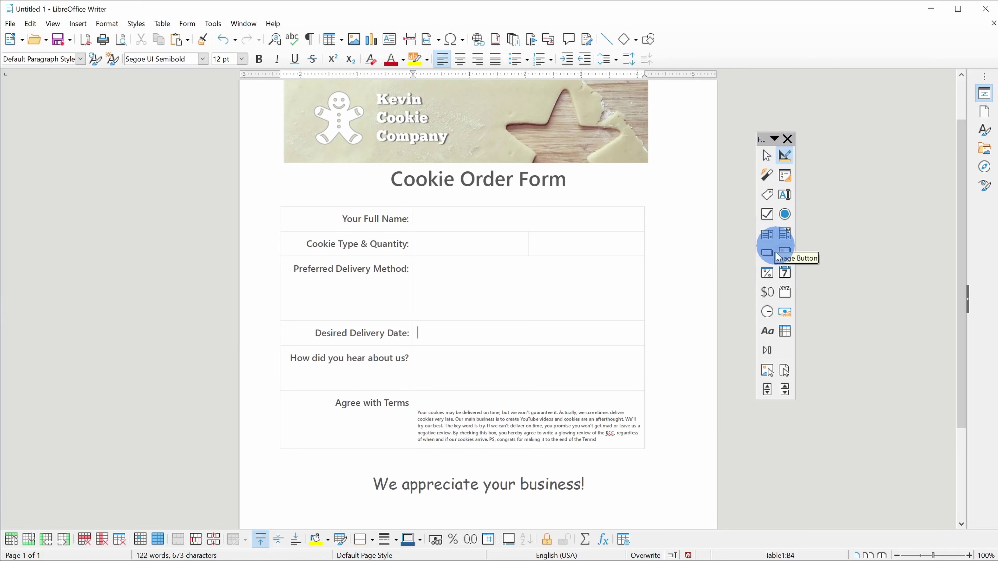
drag(758, 140, 679, 160)
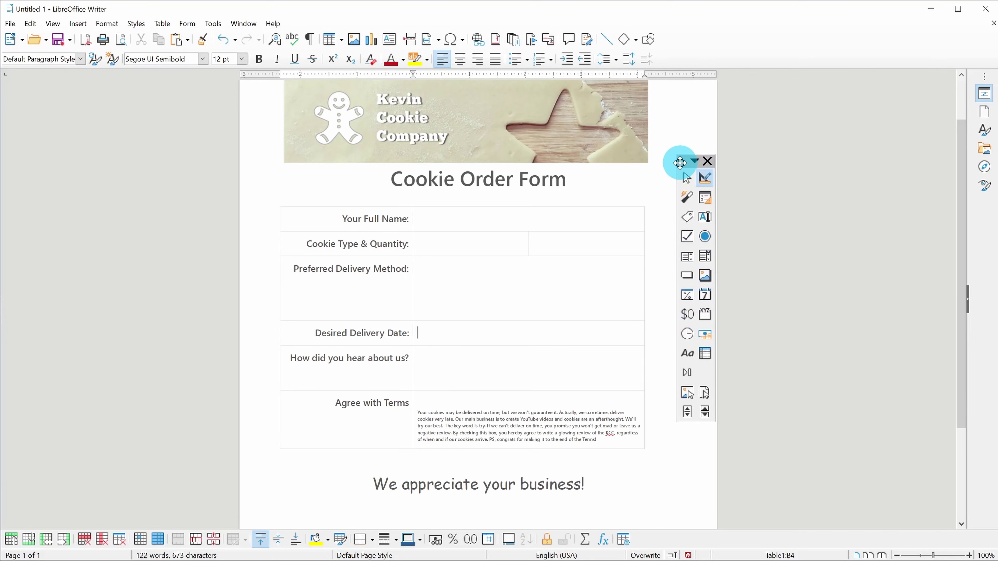
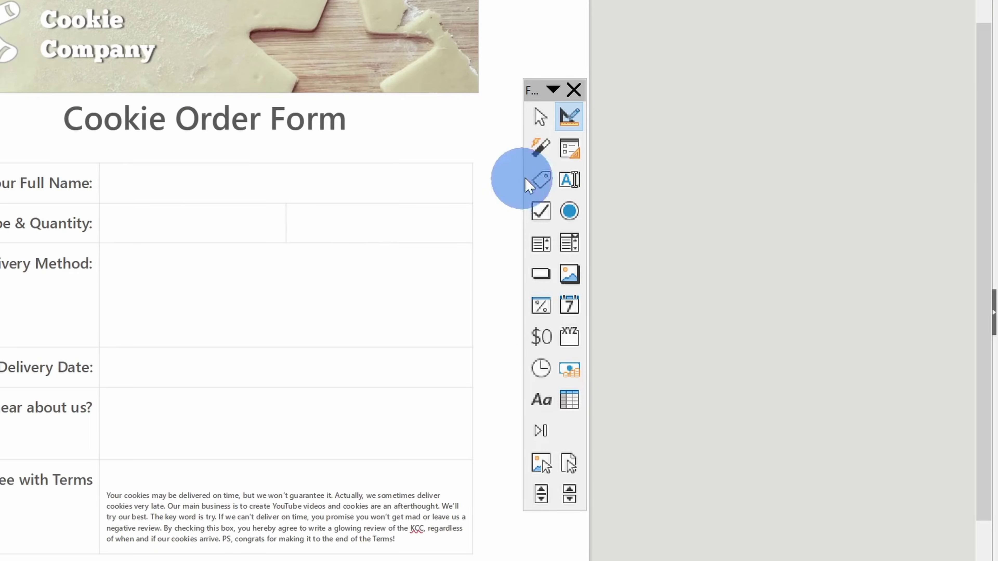
Show the Form Design toolbar and try the display grid, switching it on and off again
click(569, 158)
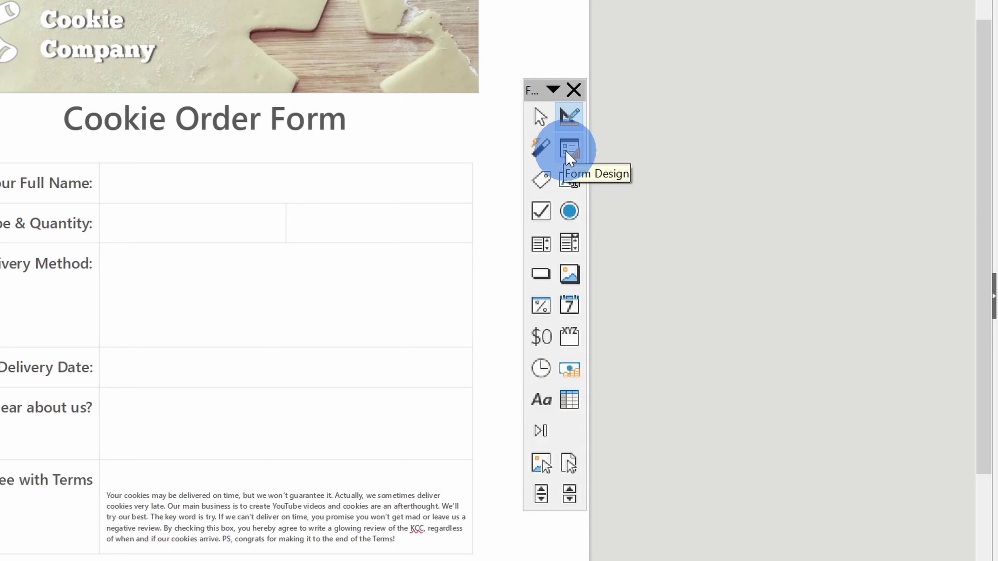
click(401, 444)
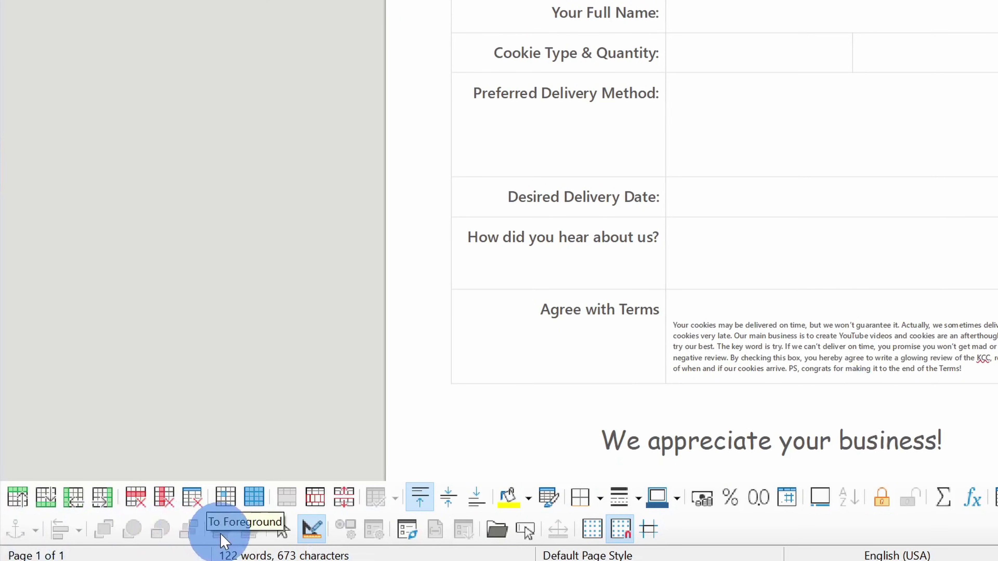
click(587, 534)
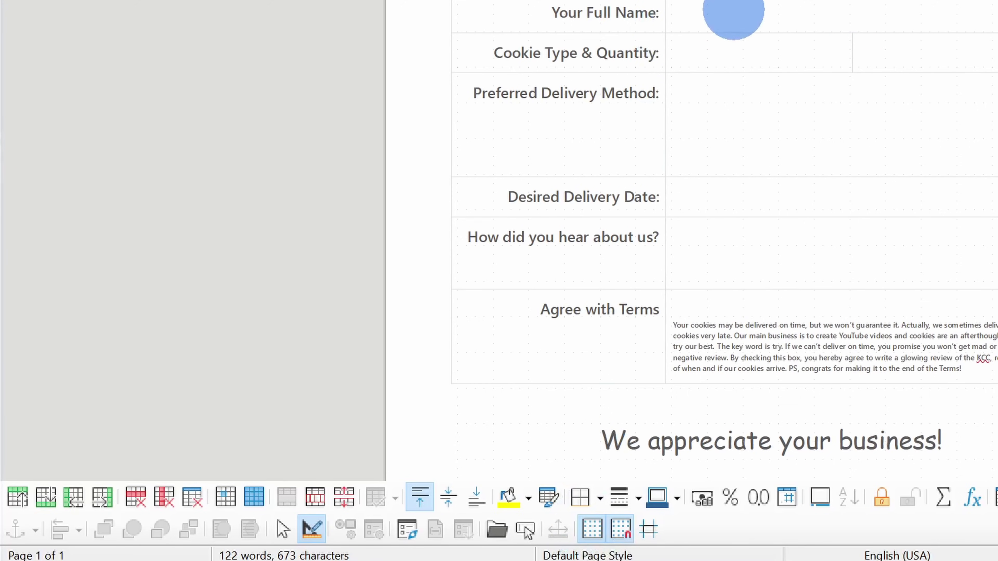
click(591, 530)
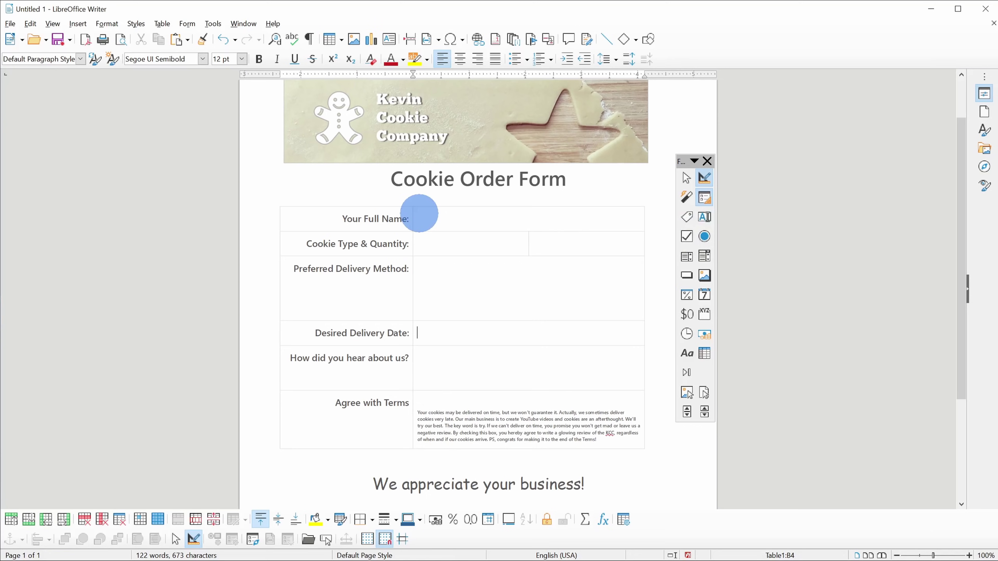
Draw a text box form control across most of the empty cell beside "Your Full Name:"
click(421, 214)
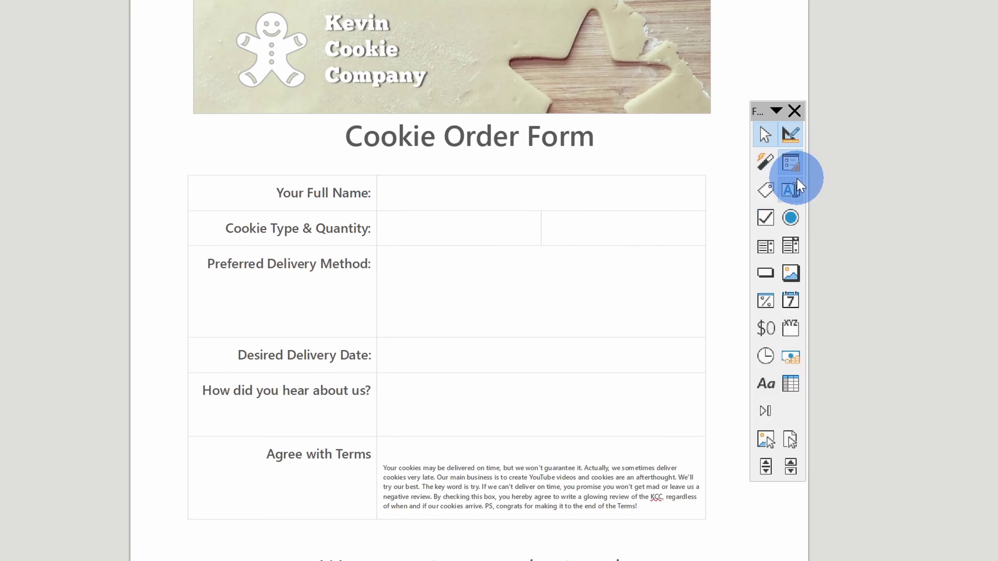
click(788, 192)
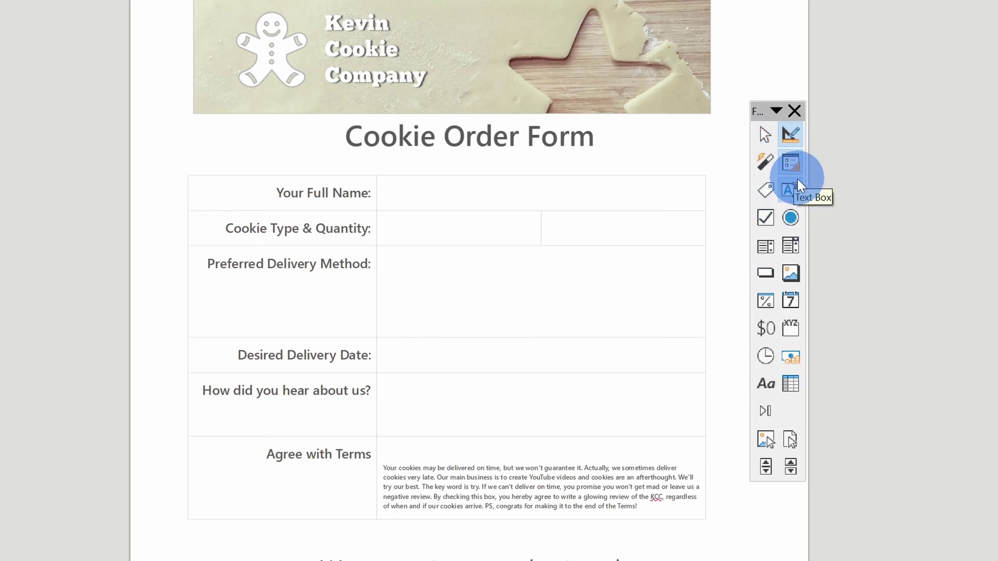
click(787, 203)
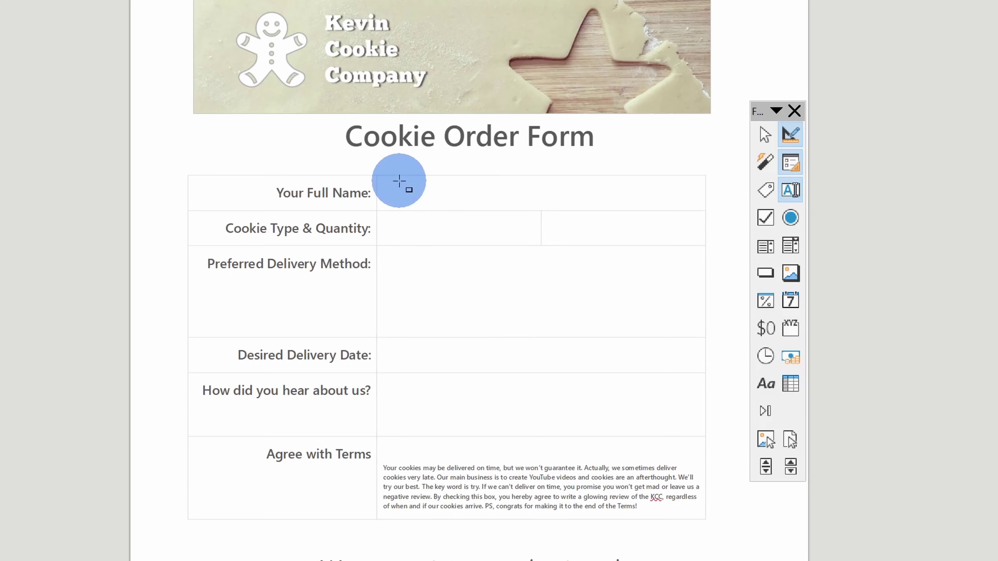
drag(380, 178, 652, 208)
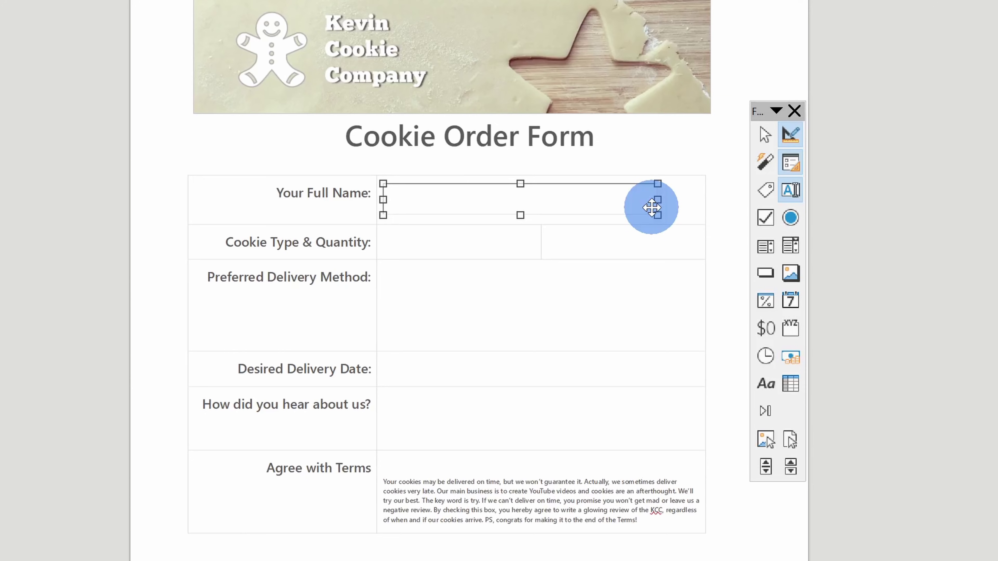
Open the properties of the text box beside "Your Full Name:" and set its name to YourFullName
double_click(509, 194)
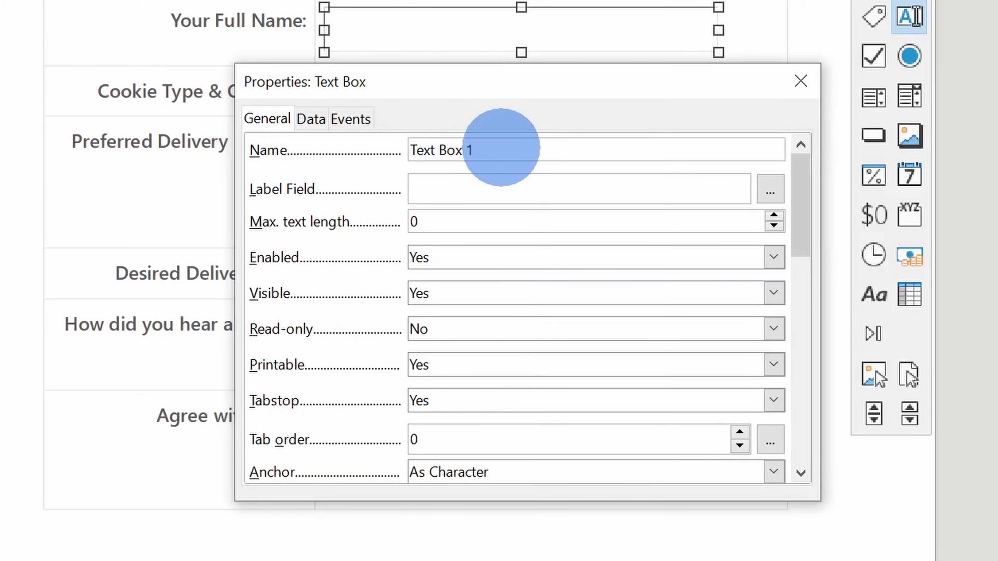
drag(501, 149, 314, 153)
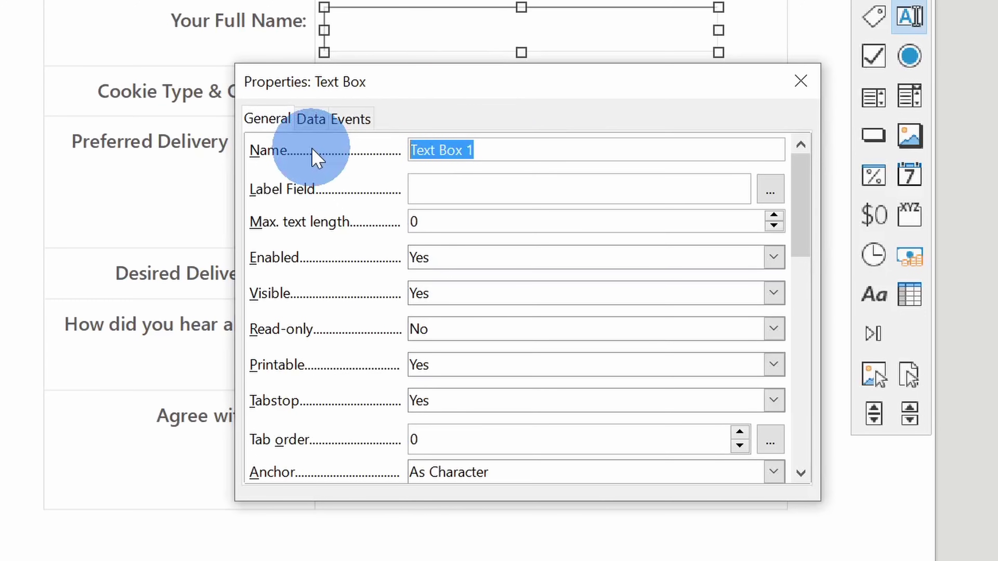
text(YourFullName)
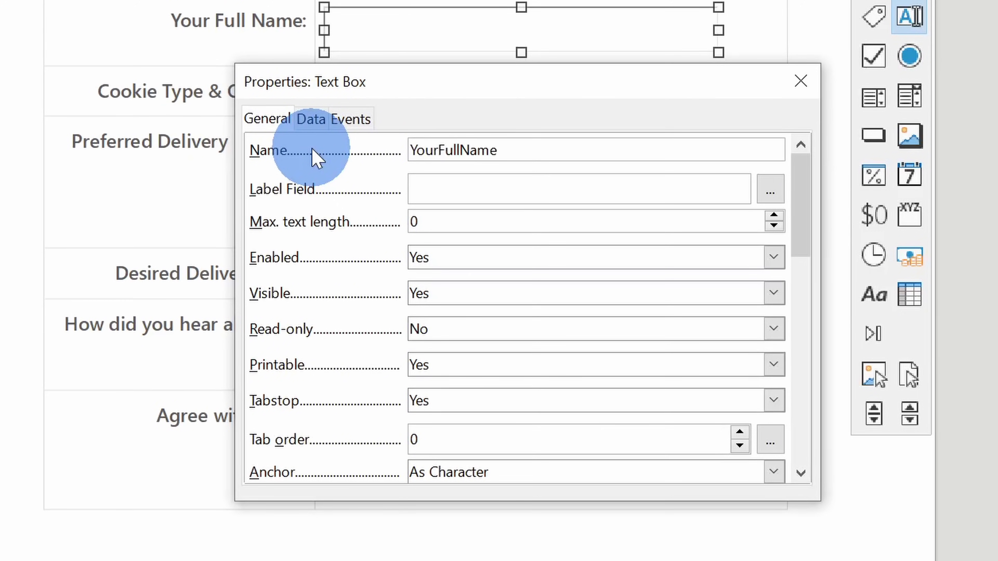
click(802, 177)
drag(802, 179, 812, 149)
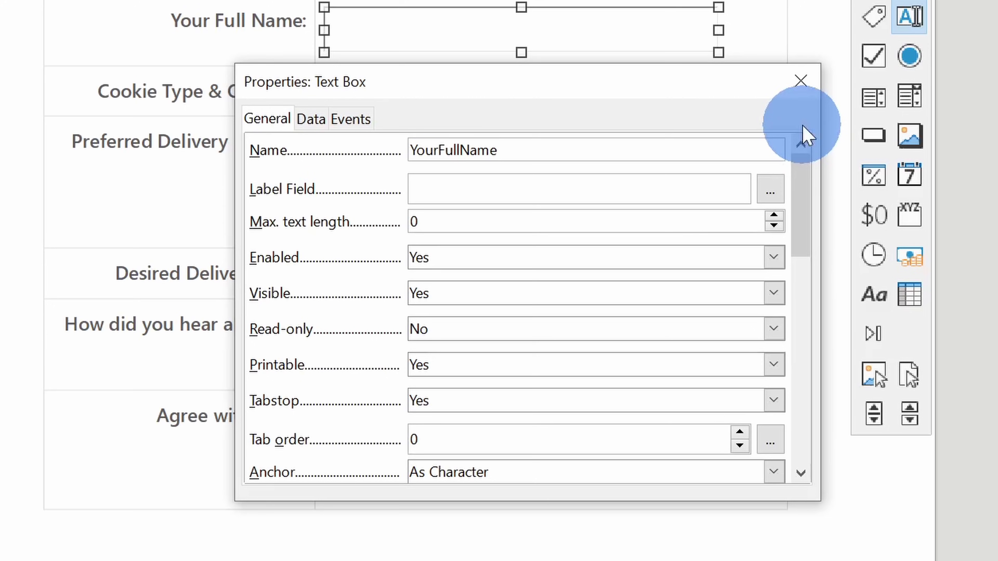
Set the default text of the full name text box to "Enter your full name here"
click(508, 197)
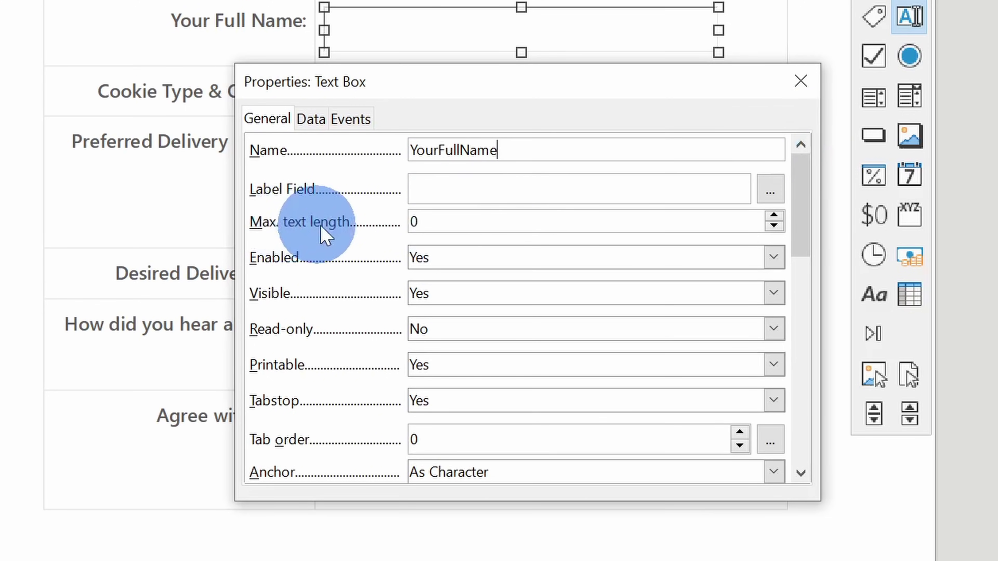
click(451, 218)
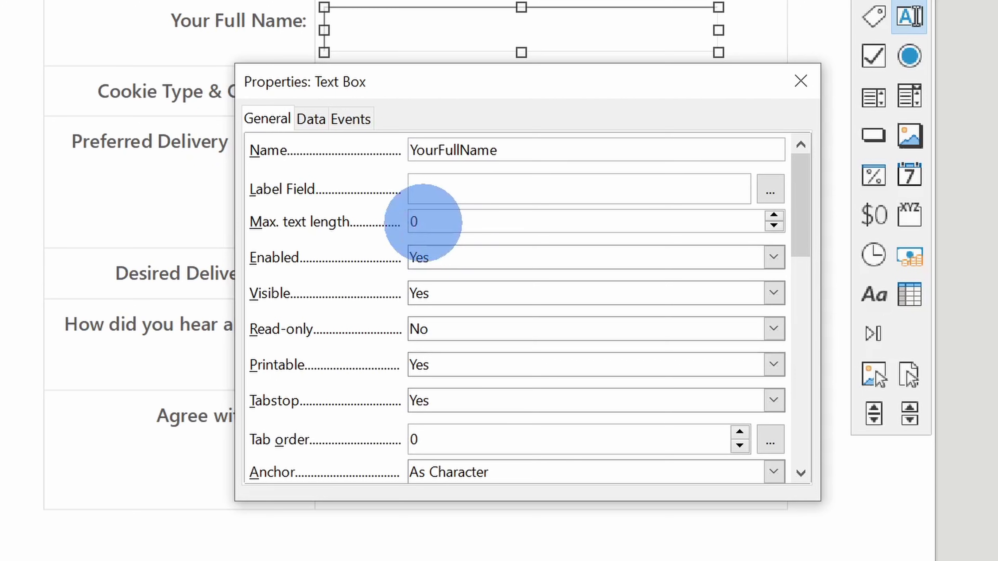
drag(803, 179, 835, 283)
click(430, 313)
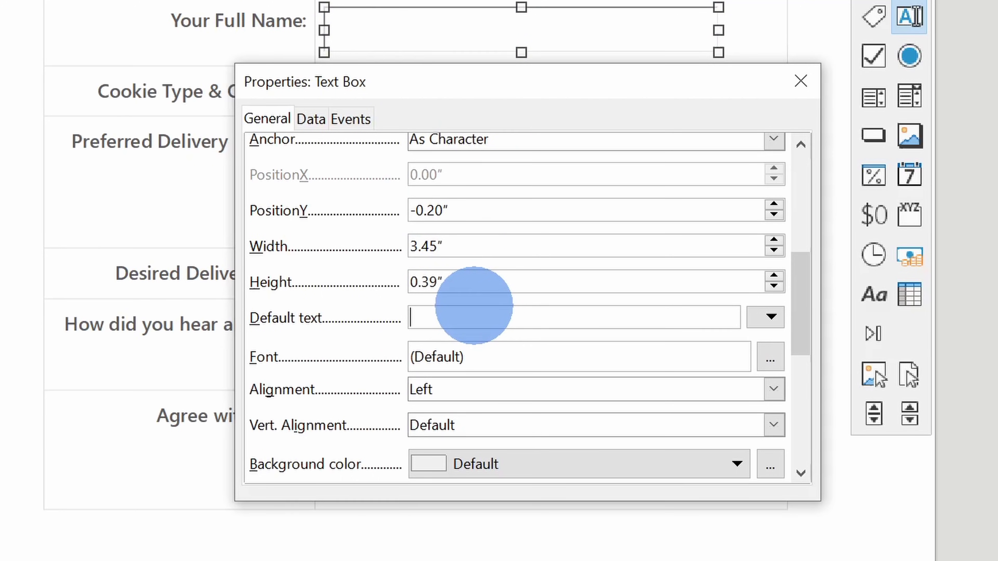
text(Enter your full name here)
Examine the border style options for the full name text box and close its properties
drag(802, 282, 806, 325)
click(773, 352)
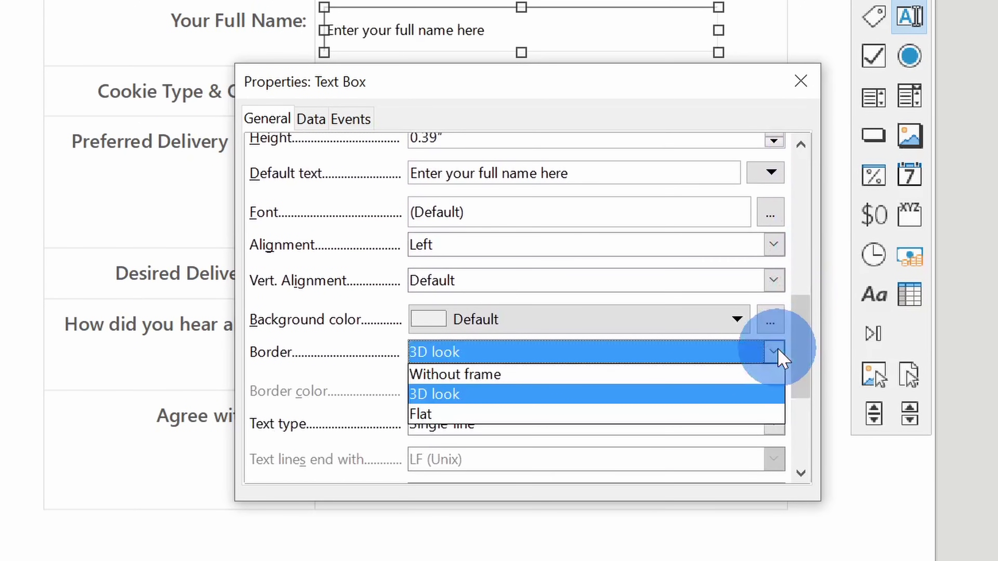
click(802, 349)
drag(802, 350, 808, 144)
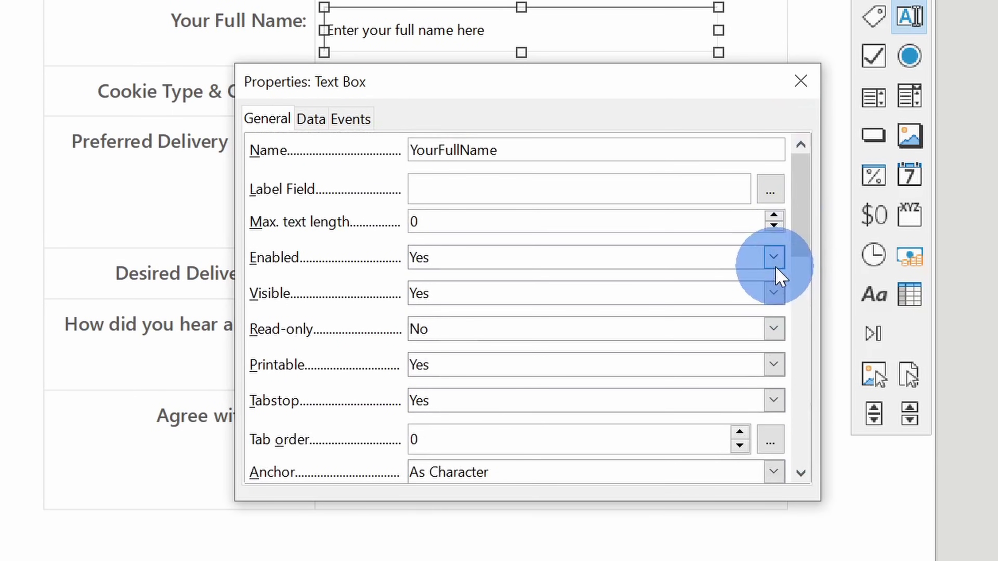
click(801, 82)
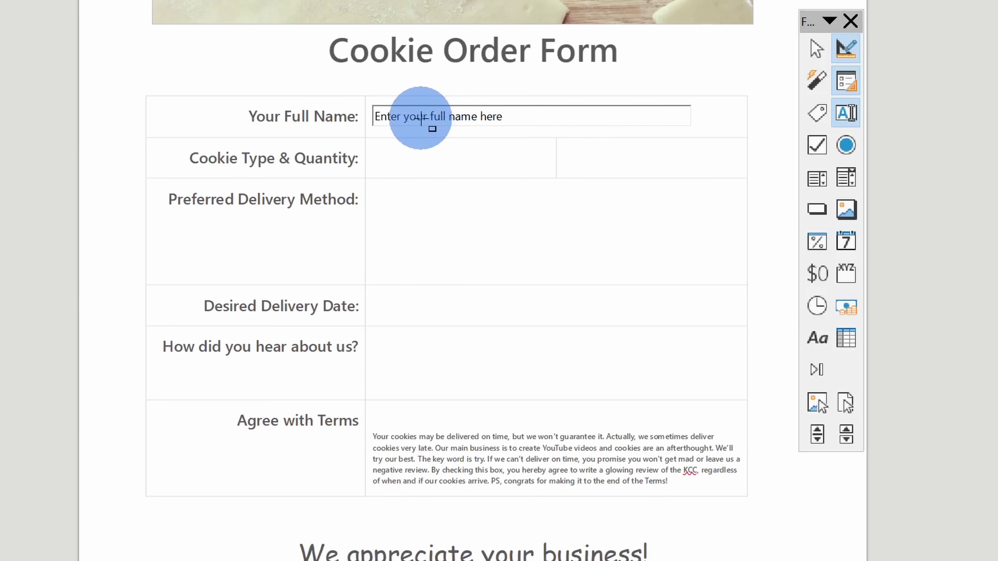
Turn off Design Mode and try selecting and editing inside the full name field
click(847, 49)
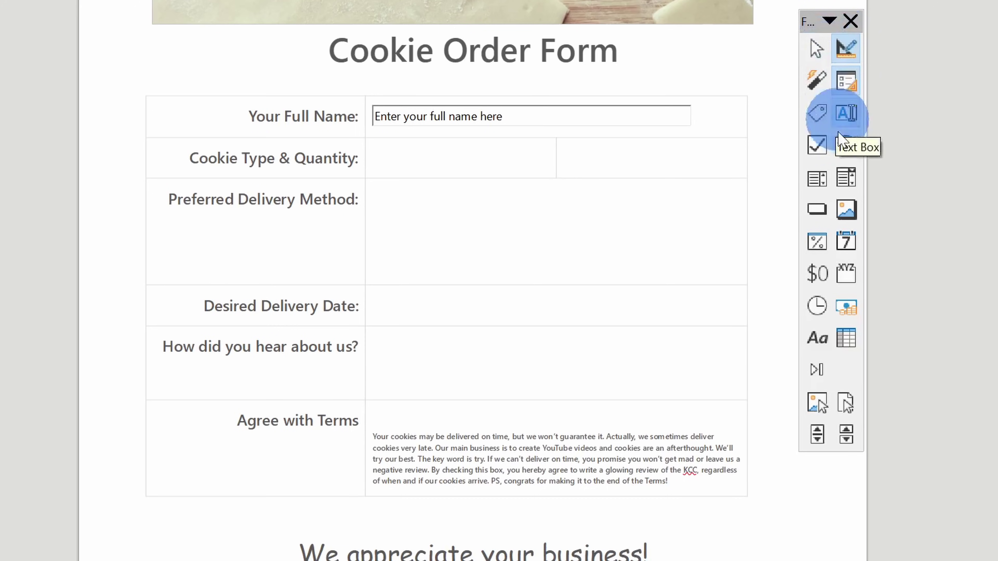
click(599, 118)
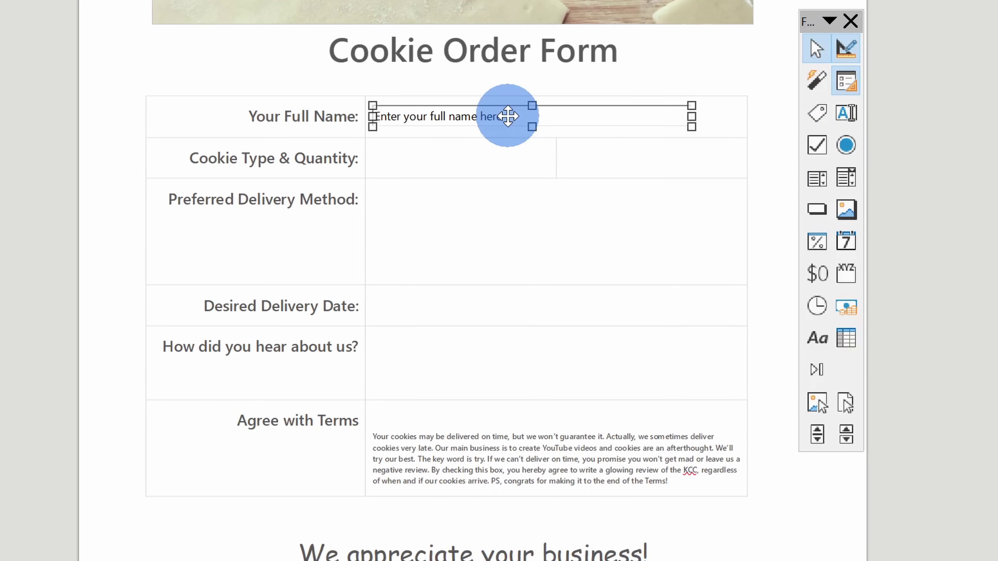
click(846, 49)
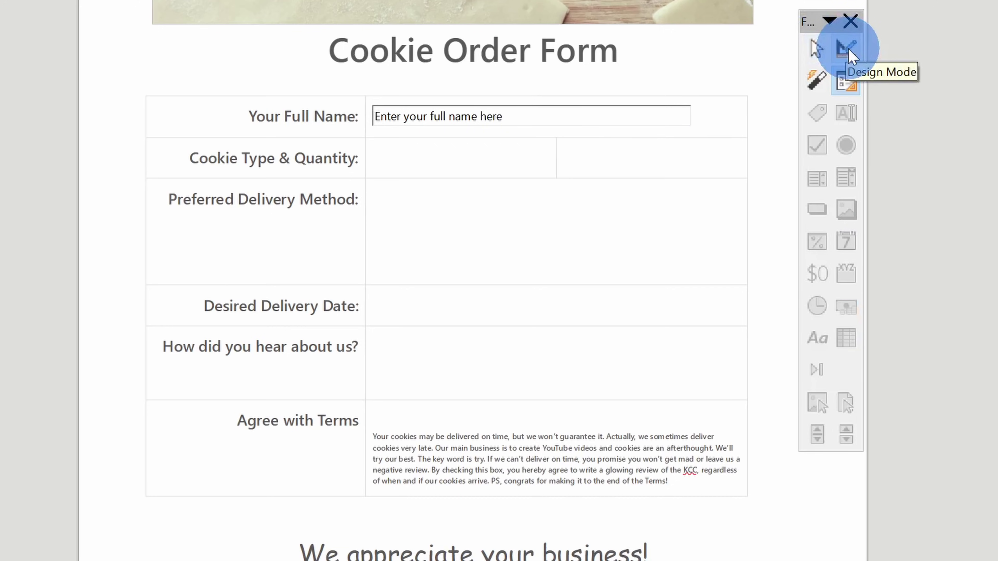
drag(528, 116, 485, 116)
click(387, 117)
click(604, 116)
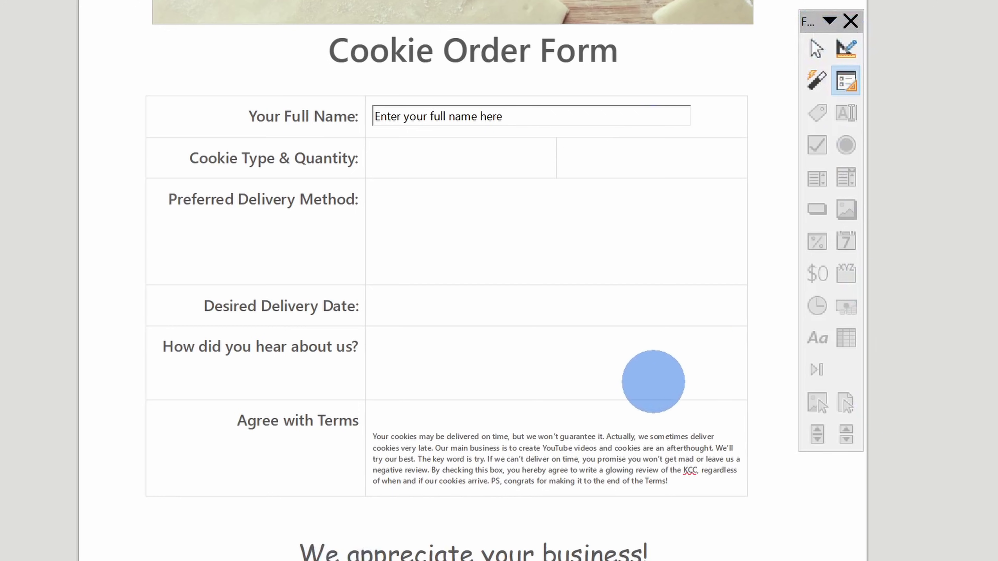
Turn Design Mode back on and draw a list box across the first empty cell beside "Cookie Type & Quantity:"
click(847, 51)
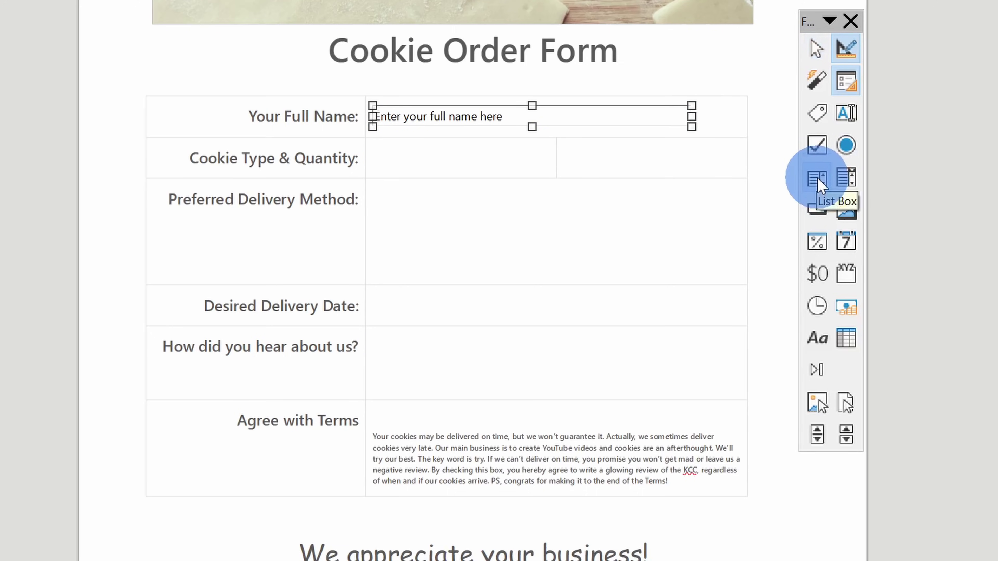
click(821, 182)
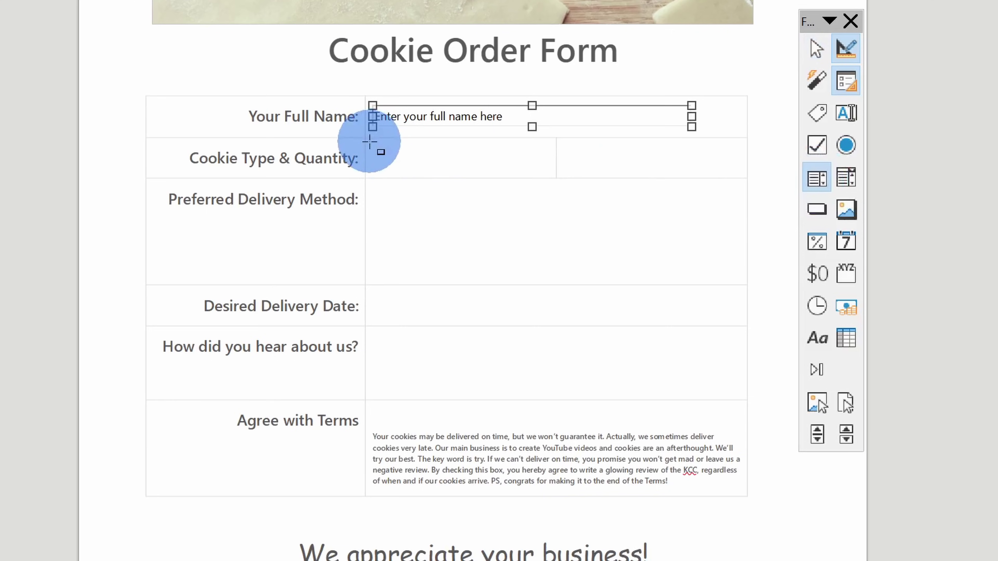
drag(369, 142, 542, 172)
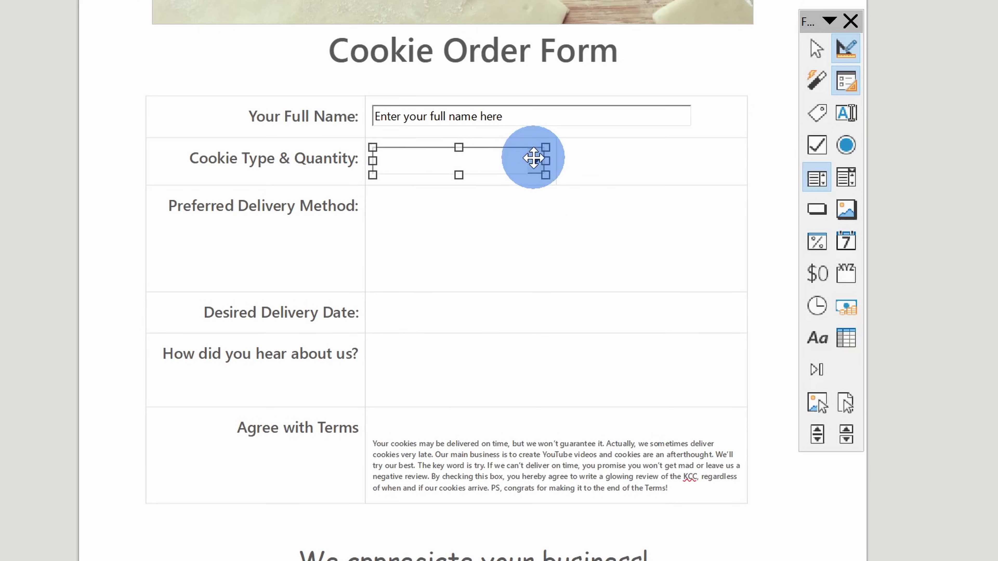
Test the new list box's dropdown with Design Mode off, and return to Design Mode
click(848, 42)
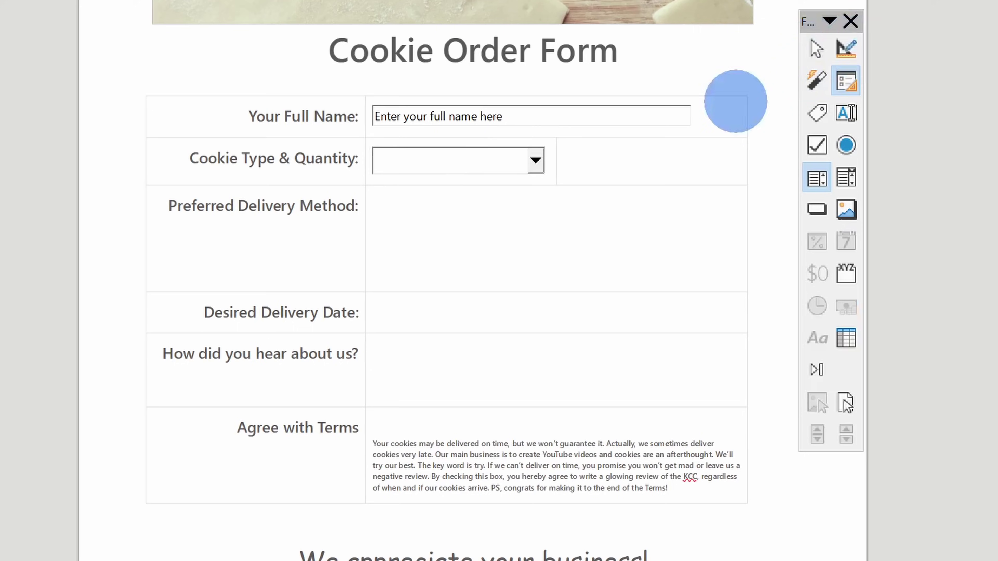
click(536, 161)
click(537, 162)
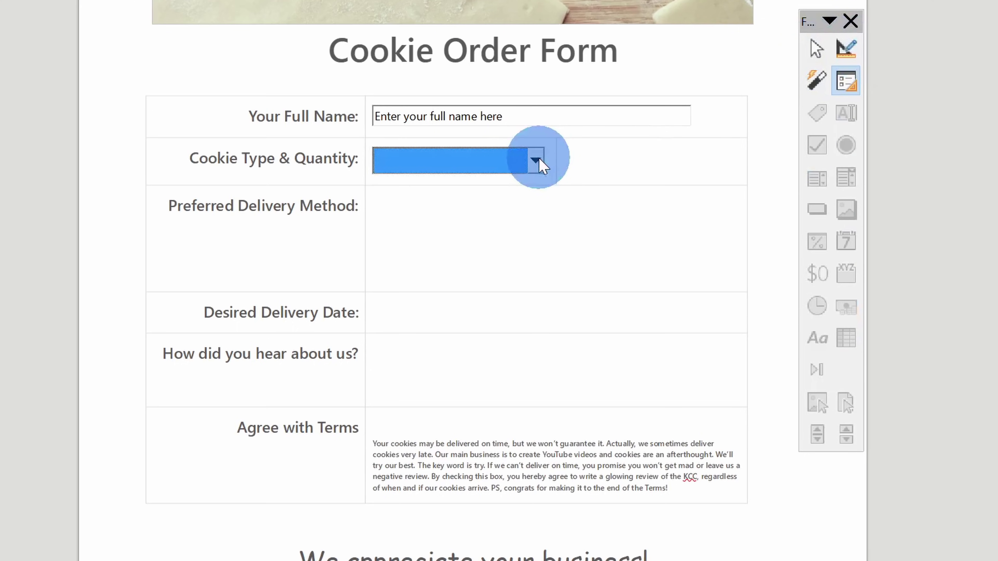
click(845, 53)
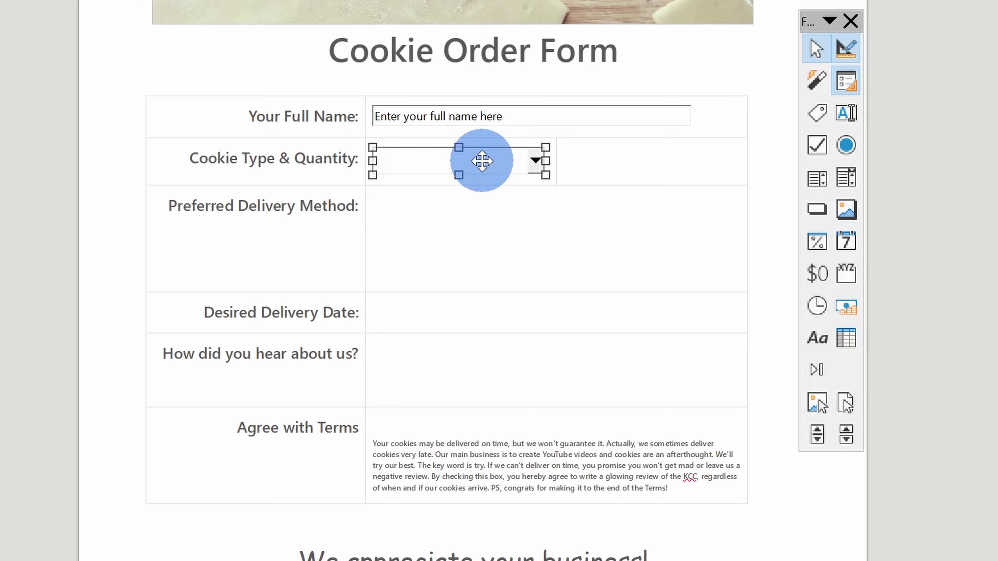
Give the list box the entries Chocolate Chip, Fortune Cookie, Oatmeal Raisin, Snickerdoodle, Sugar and White Chocolate Macadamia Nut, one per line, and close its properties
double_click(482, 161)
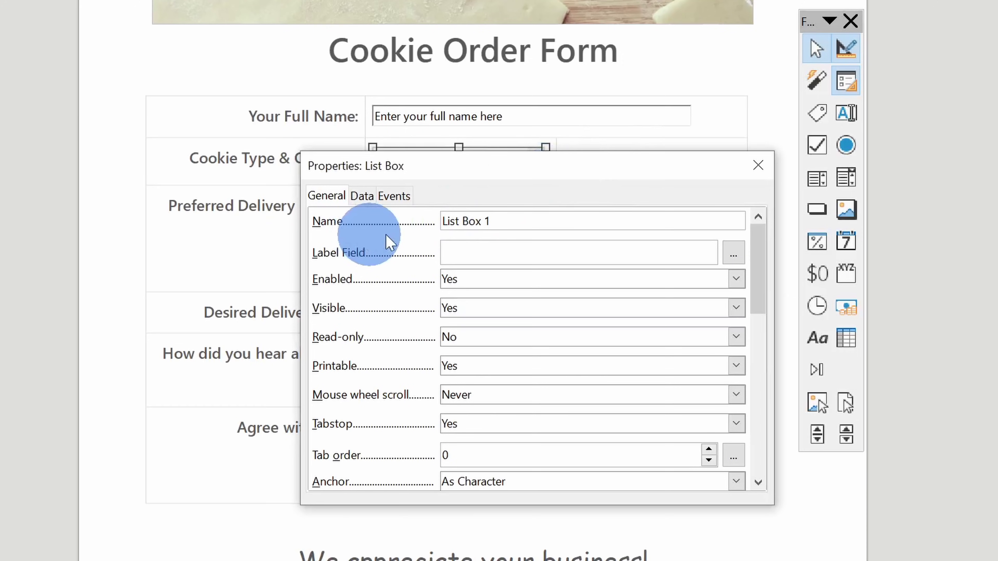
drag(754, 230, 763, 245)
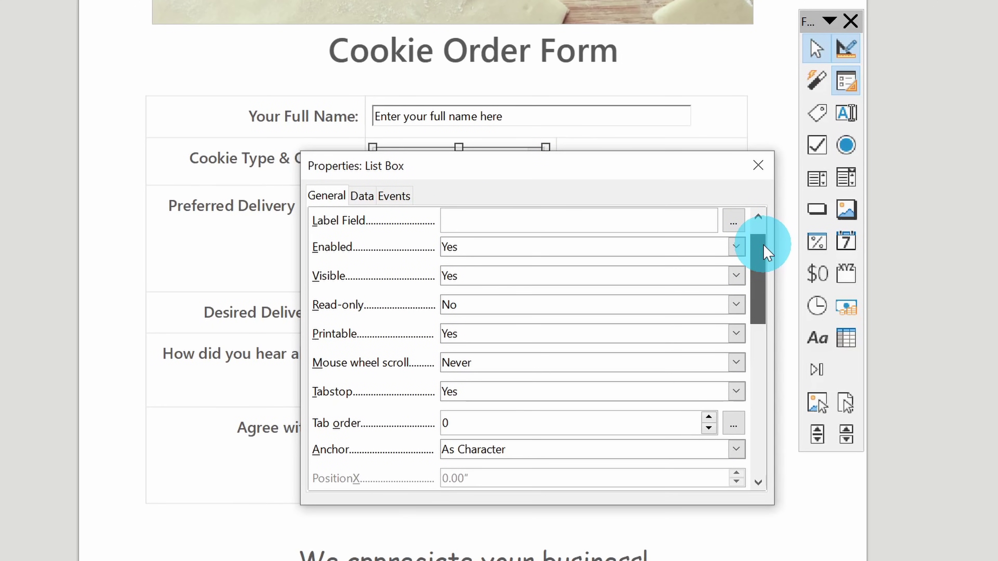
drag(763, 244, 771, 334)
click(696, 316)
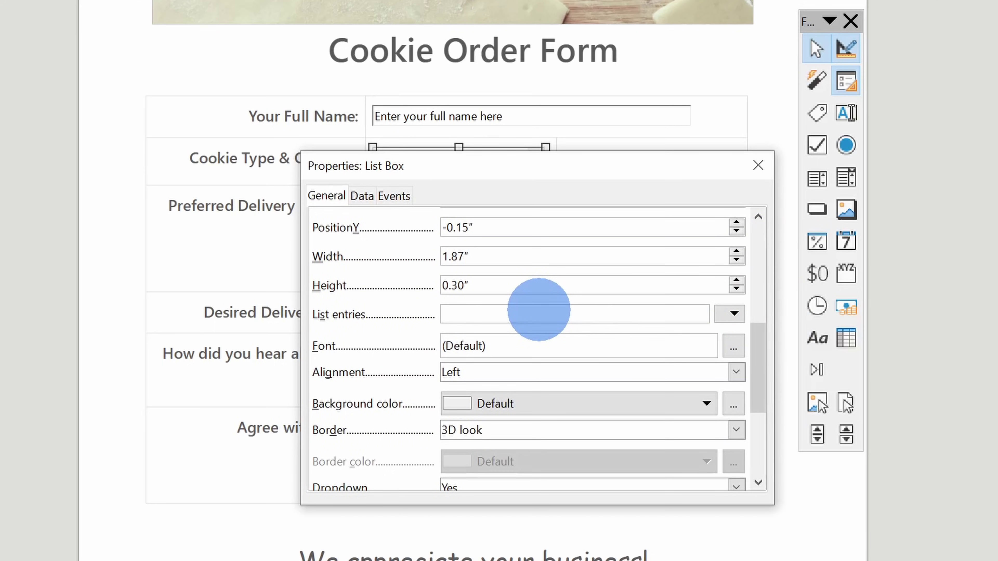
click(732, 314)
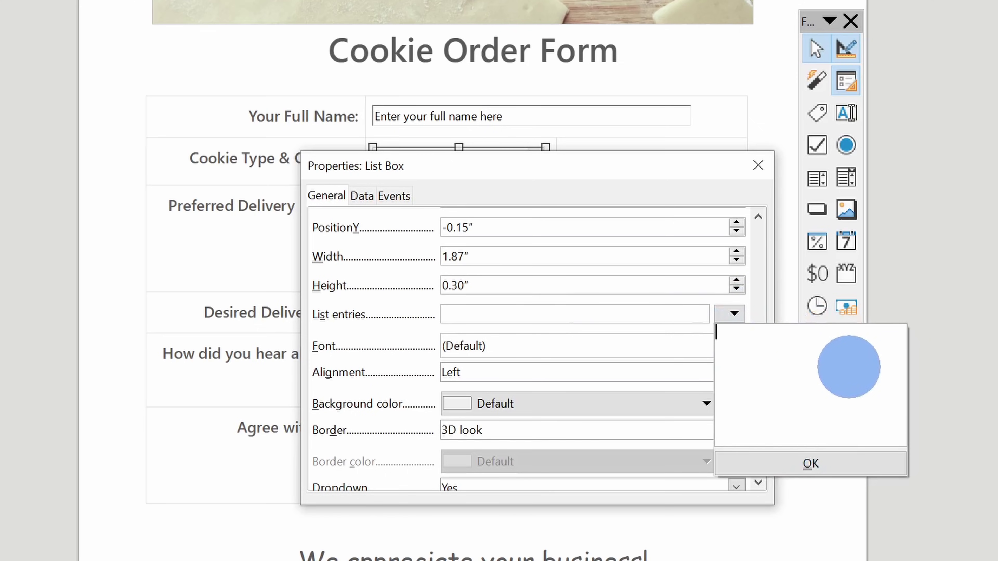
text(Chocolate Chip Fortune Cookie Oatmeal Raisin Snickerdoodle Sugar White Chocolate Macadamia Nut)
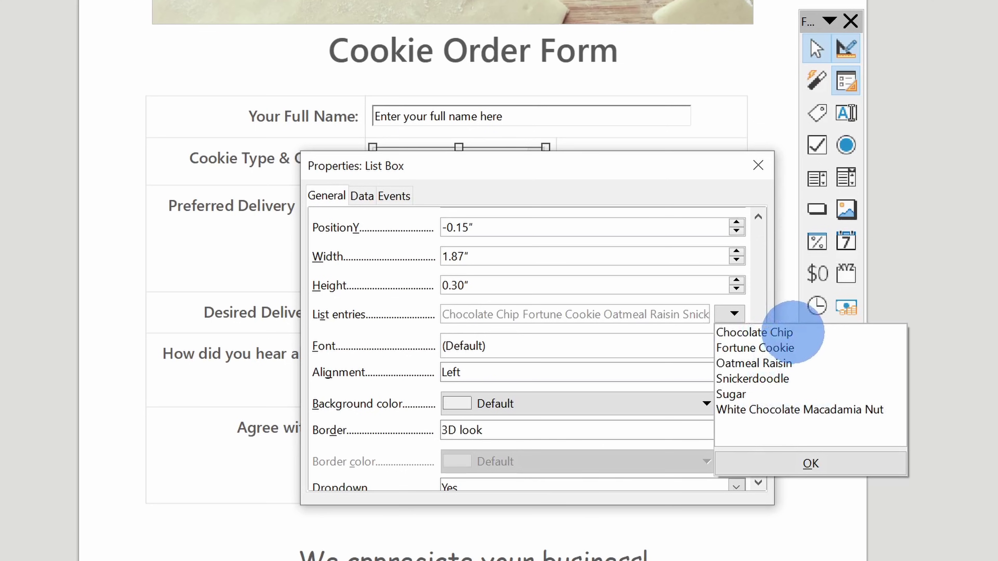
click(790, 333)
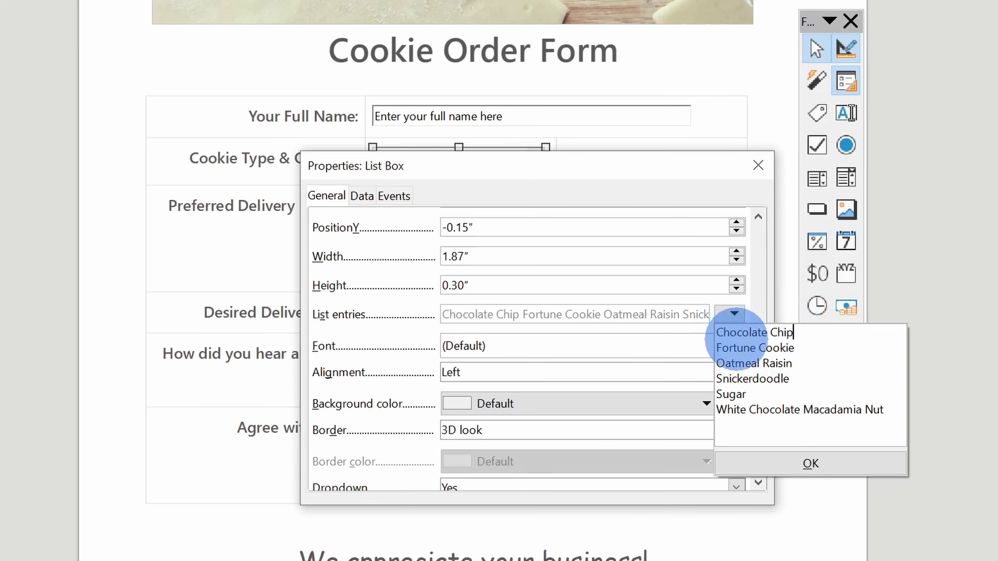
click(810, 464)
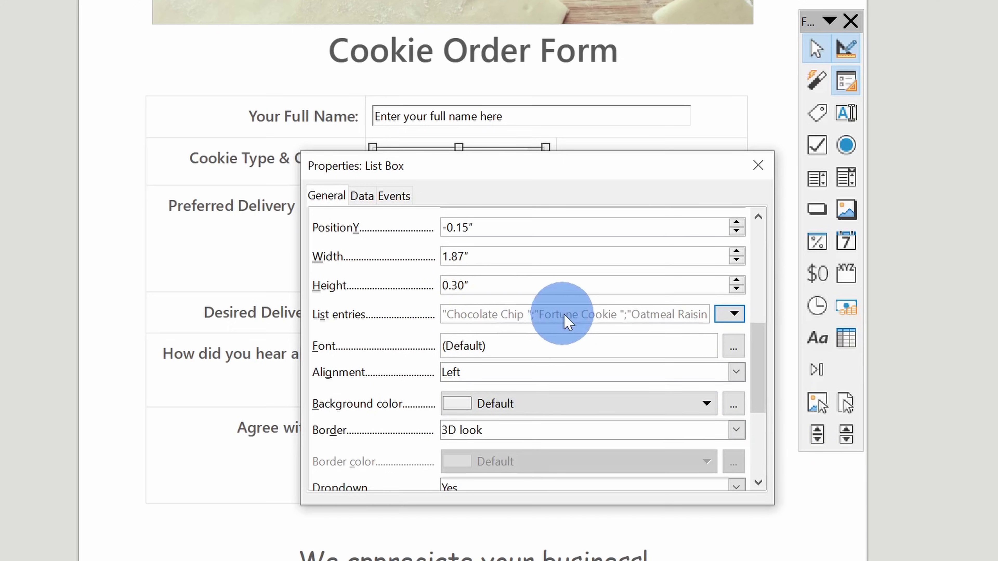
drag(760, 336, 761, 165)
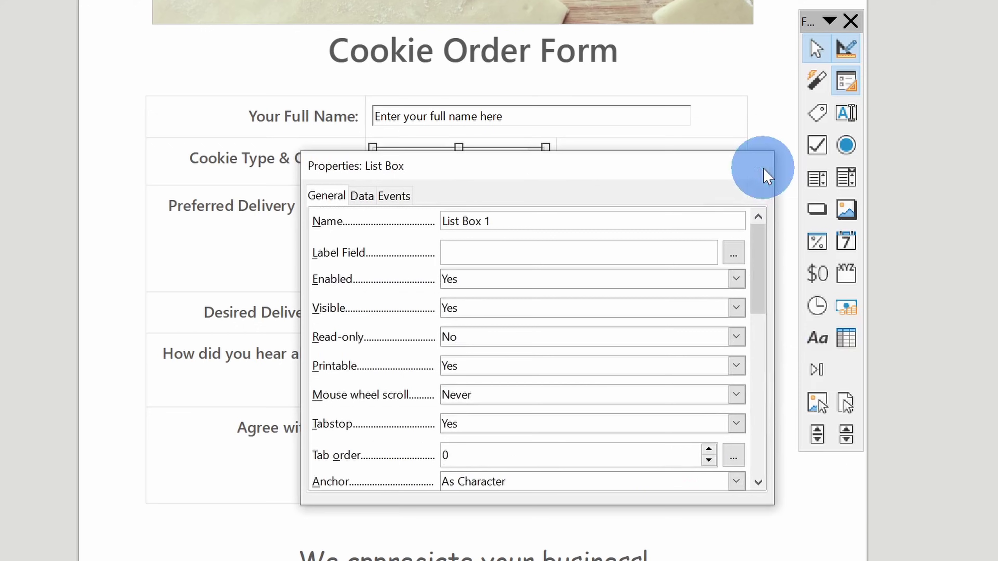
click(758, 166)
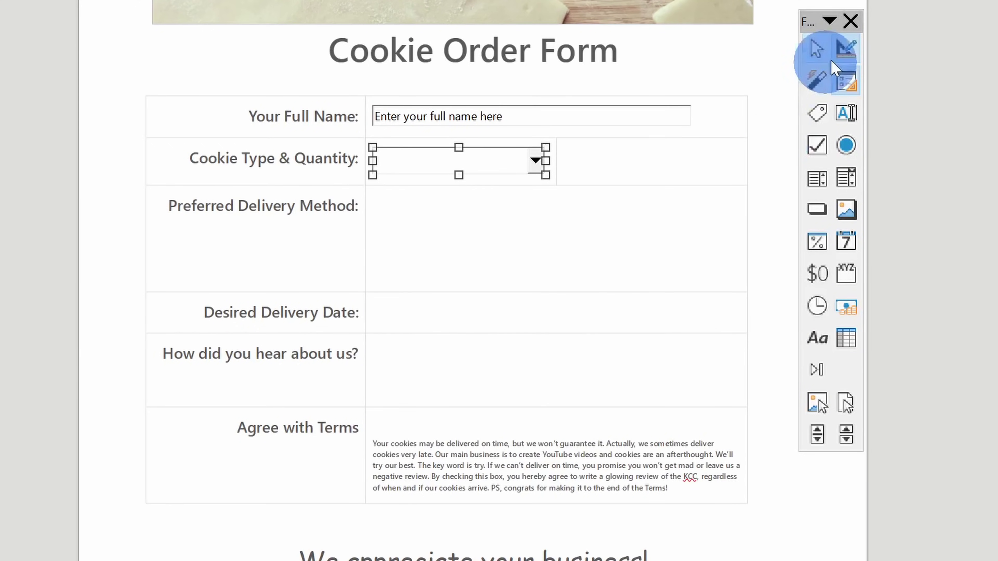
Turn off Design Mode and check the entries offered by the cookie type dropdown
click(846, 48)
click(540, 161)
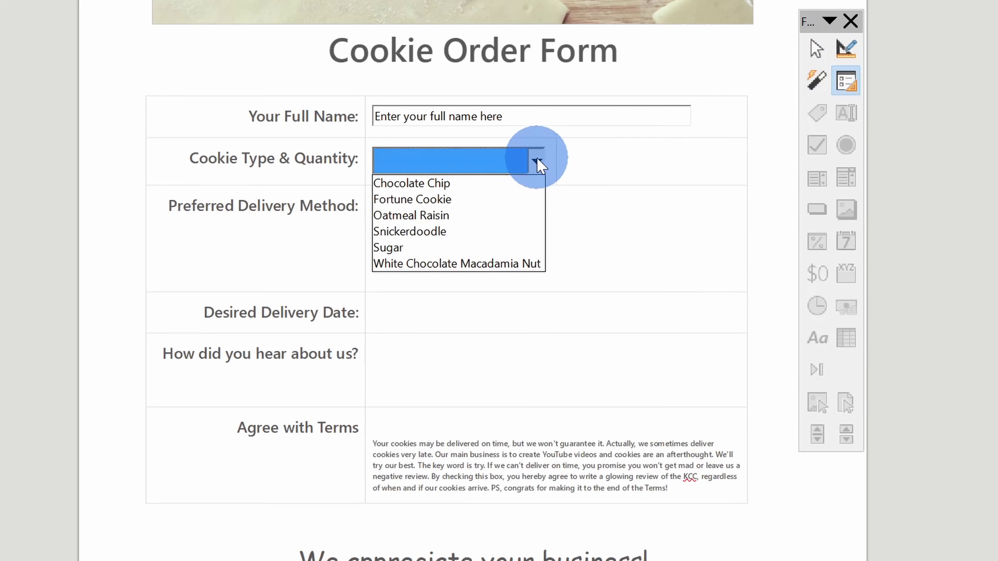
click(538, 162)
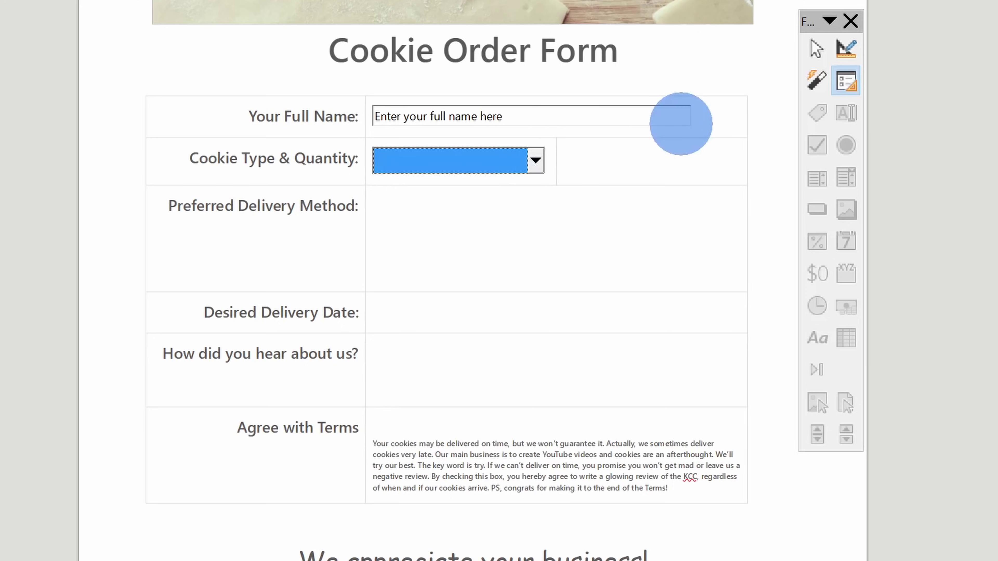
click(615, 172)
Turn on Design Mode and draw a numeric field in the empty quantity cell beside the cookie type list box
click(846, 52)
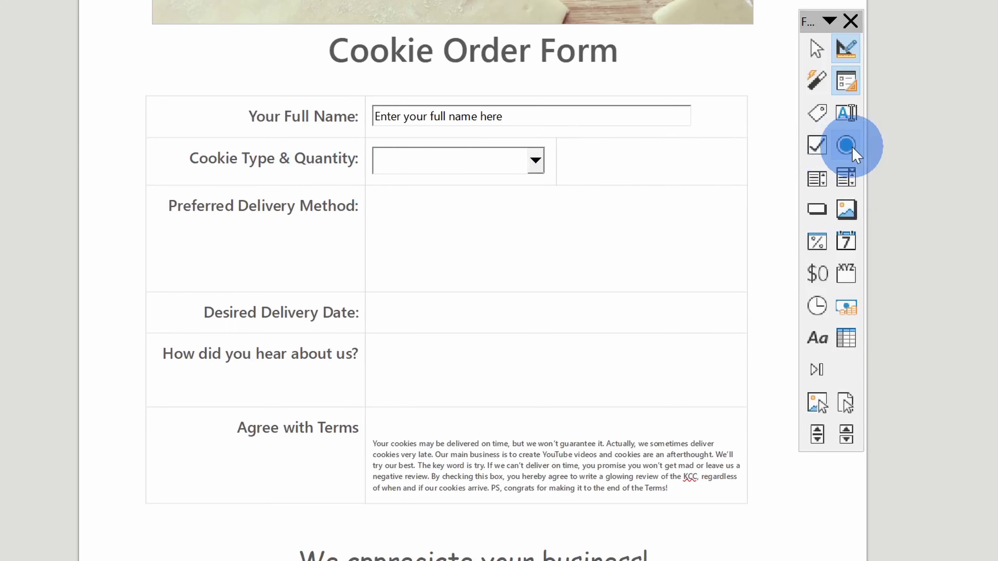
click(818, 273)
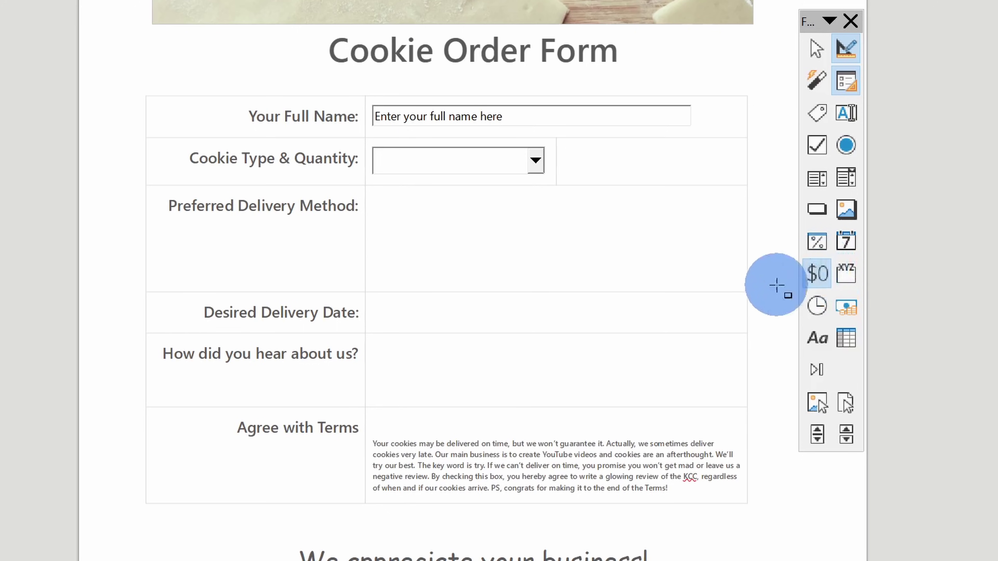
mouse_move(563, 146)
mouse_down()
mouse_move(613, 167)
mouse_move(689, 173)
mouse_up()
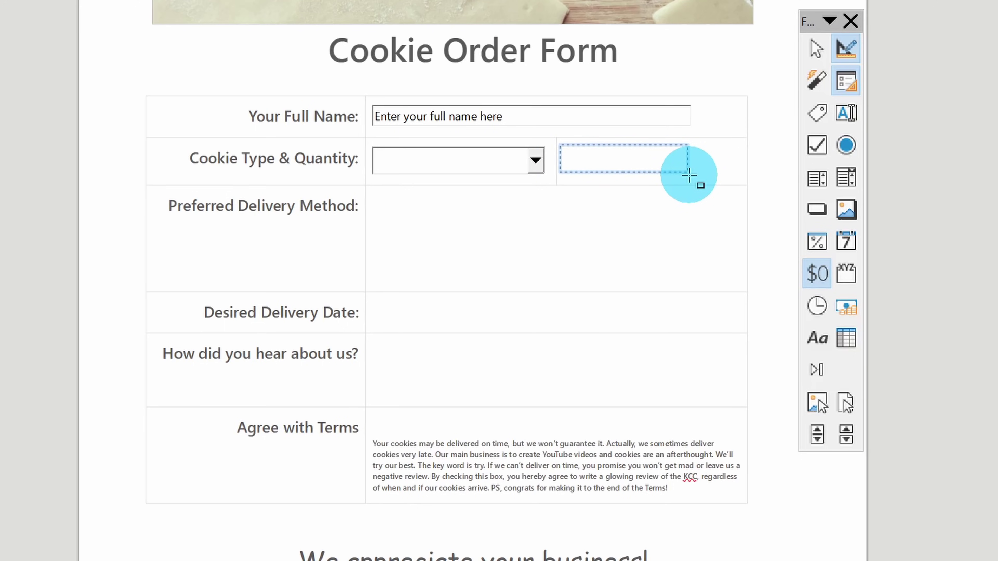
drag(688, 174, 689, 173)
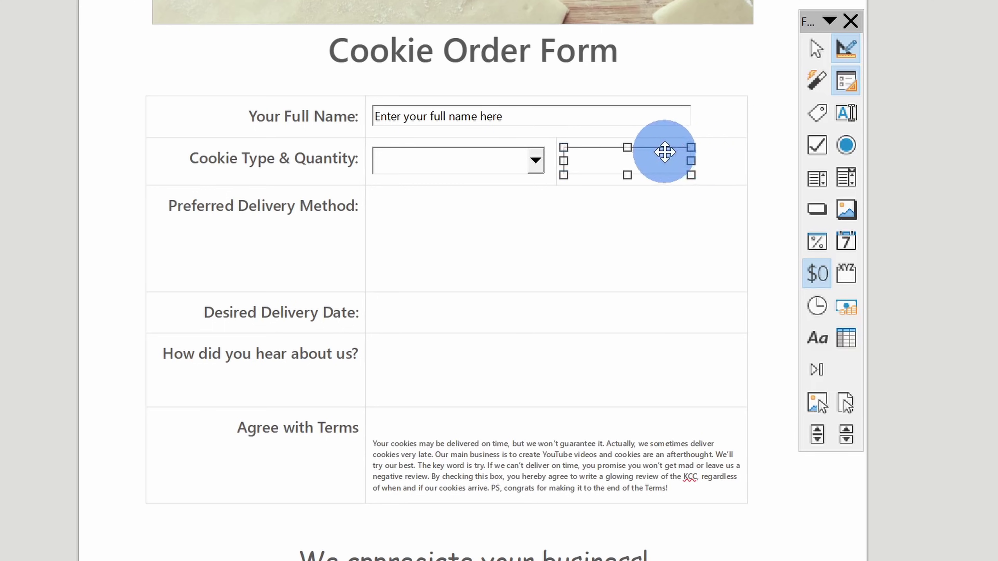
click(679, 171)
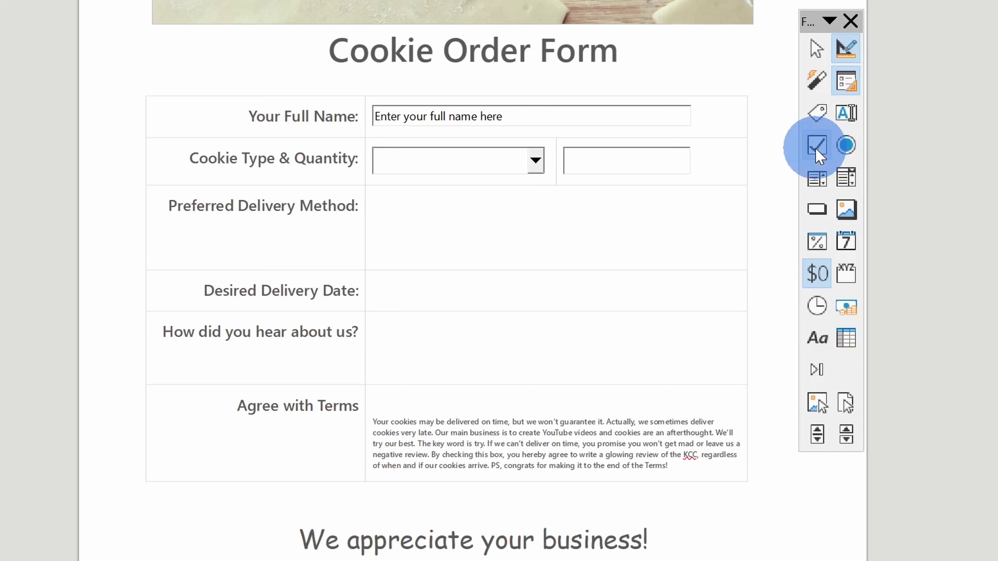
Draw three option buttons of equal width, stacked vertically, in the cell beside "Preferred Delivery Method:"
click(845, 149)
drag(369, 192, 554, 214)
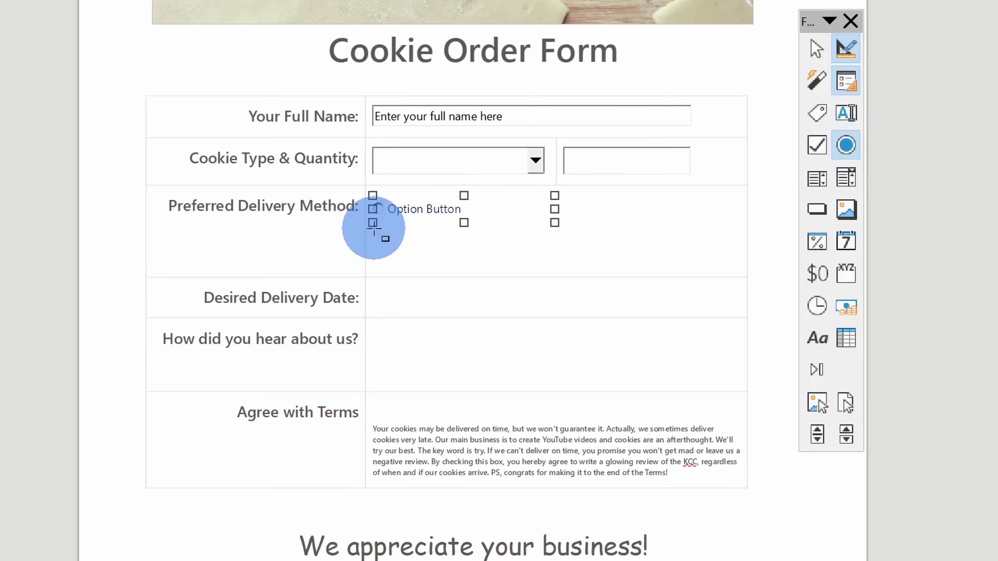
drag(368, 228, 553, 251)
drag(370, 257, 553, 280)
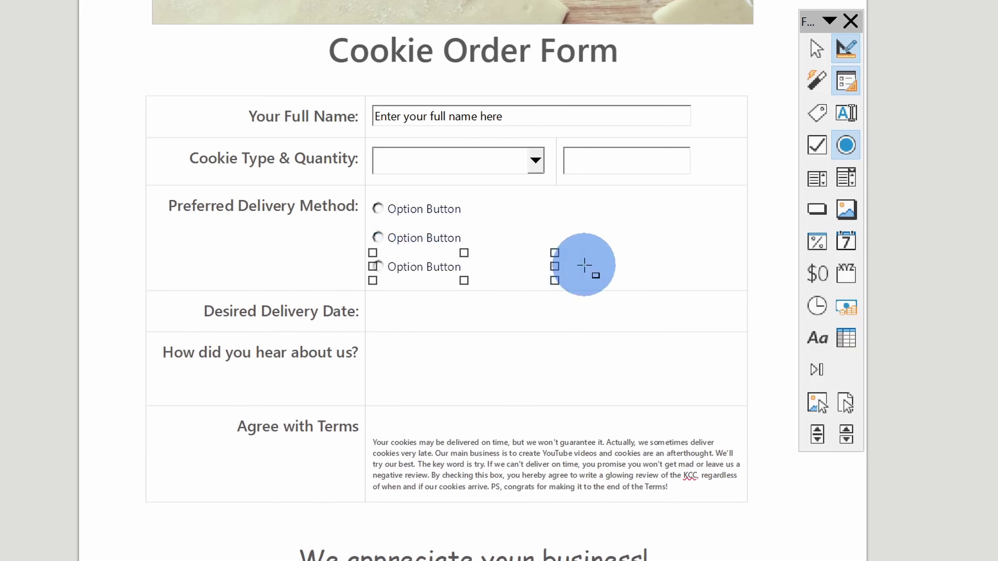
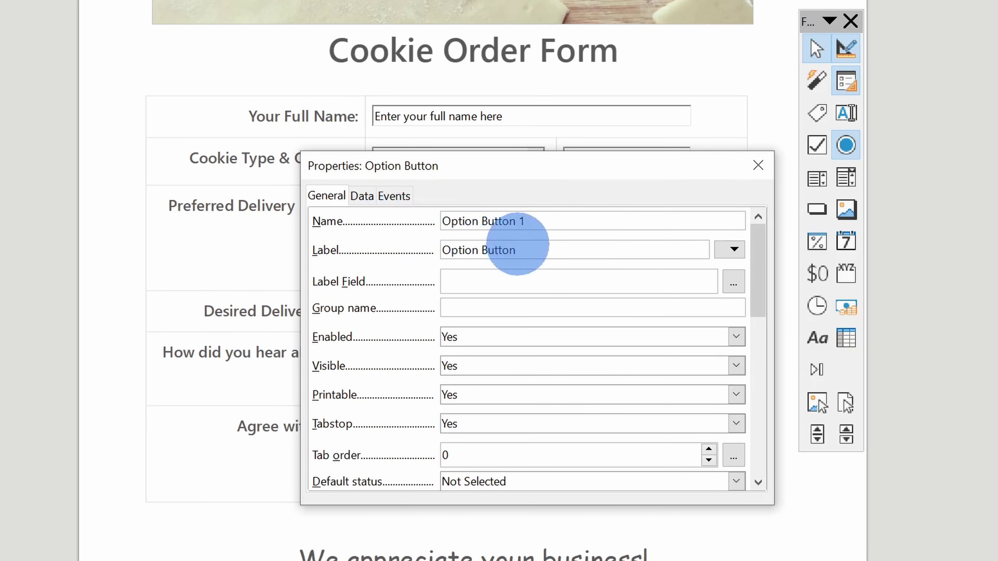
Label the first option button Pigeon, set its group name to Delivery, and close its properties
triple_click(536, 246)
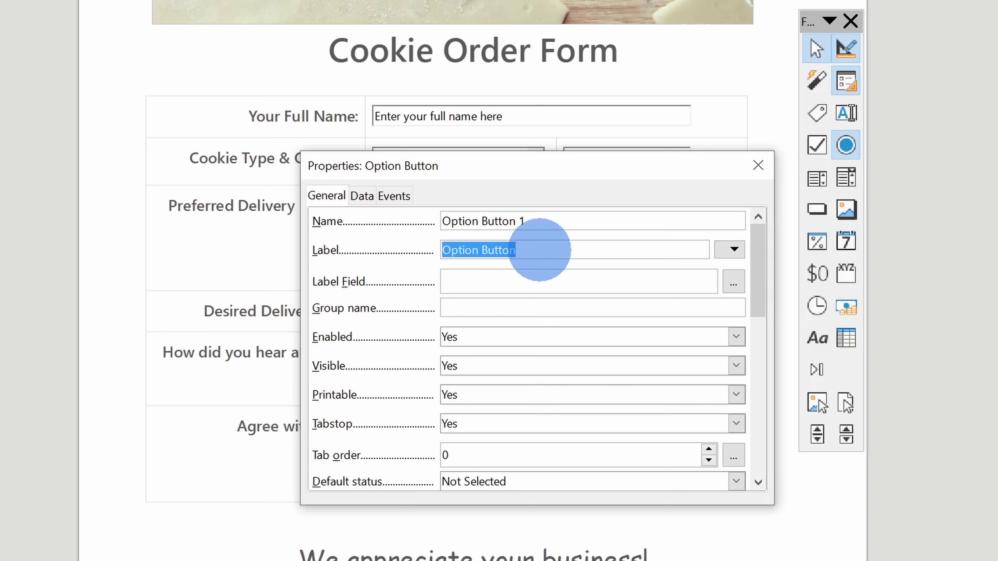
text(Pigeon)
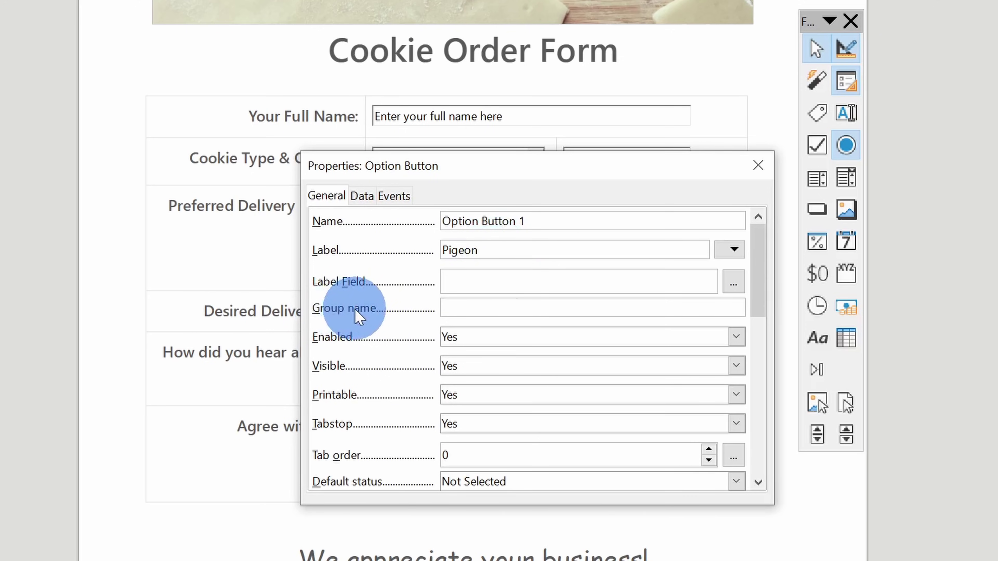
drag(489, 172, 69, 135)
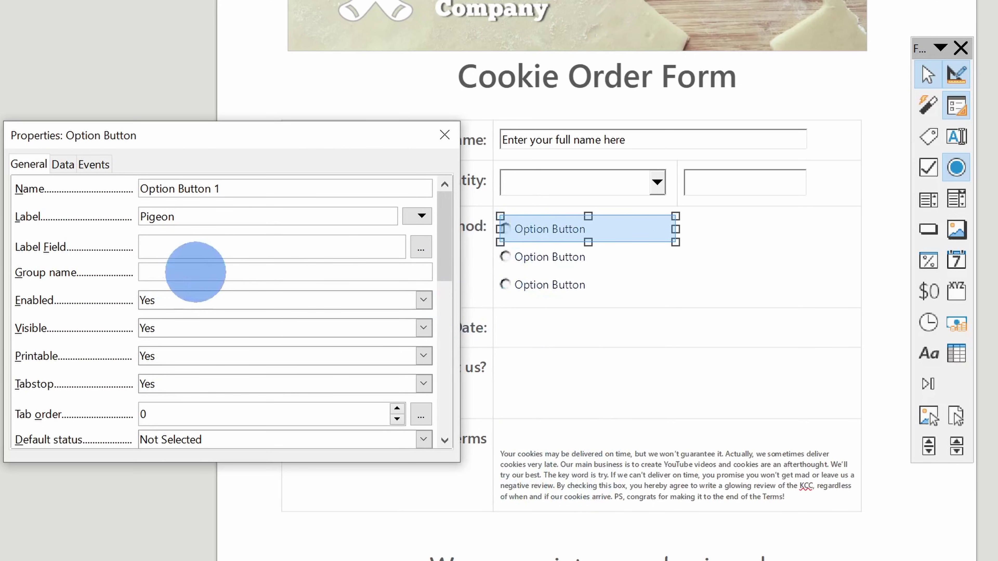
click(196, 272)
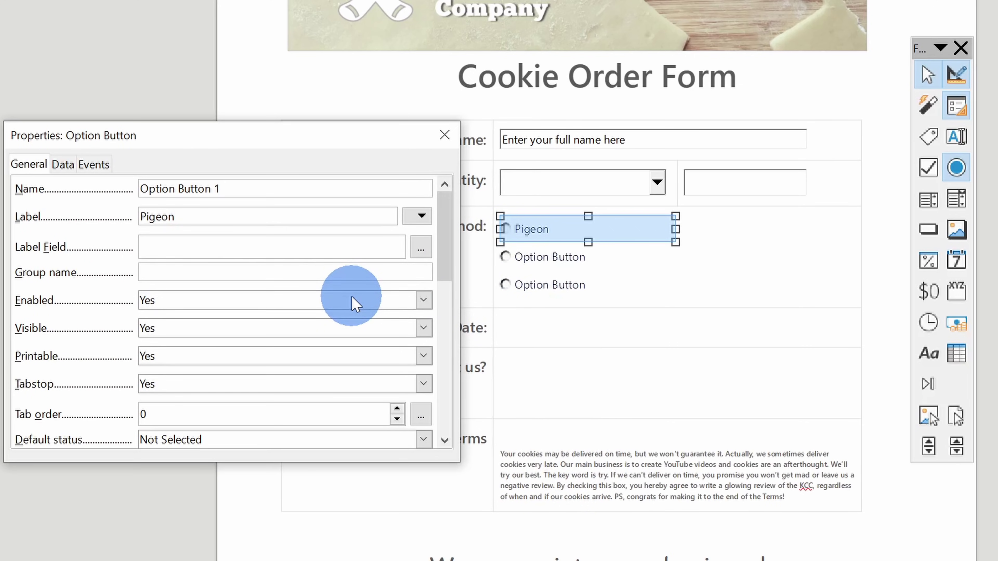
text(Delivery)
click(445, 136)
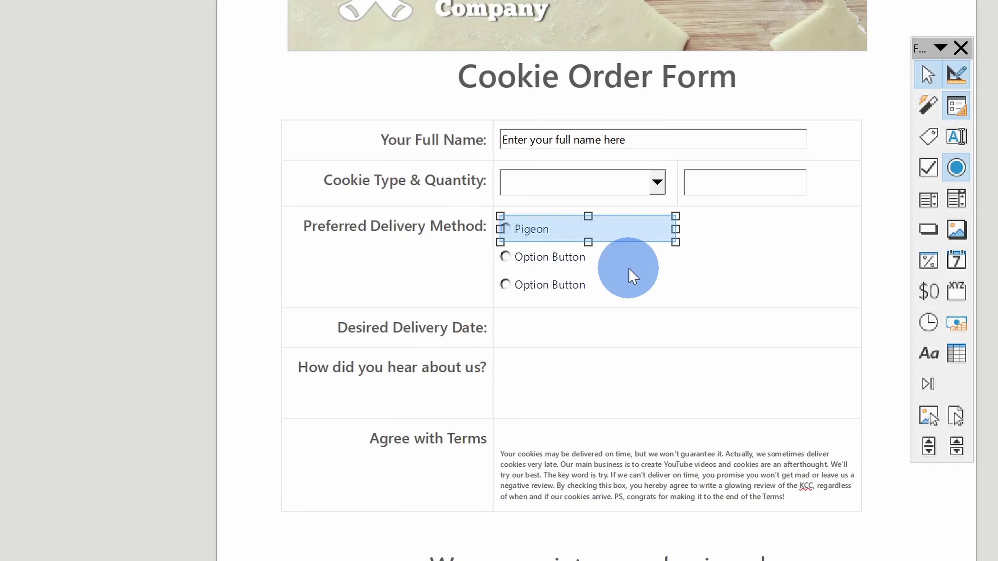
Label the second option button Drone, set its group name to Delivery, and close its properties
double_click(564, 257)
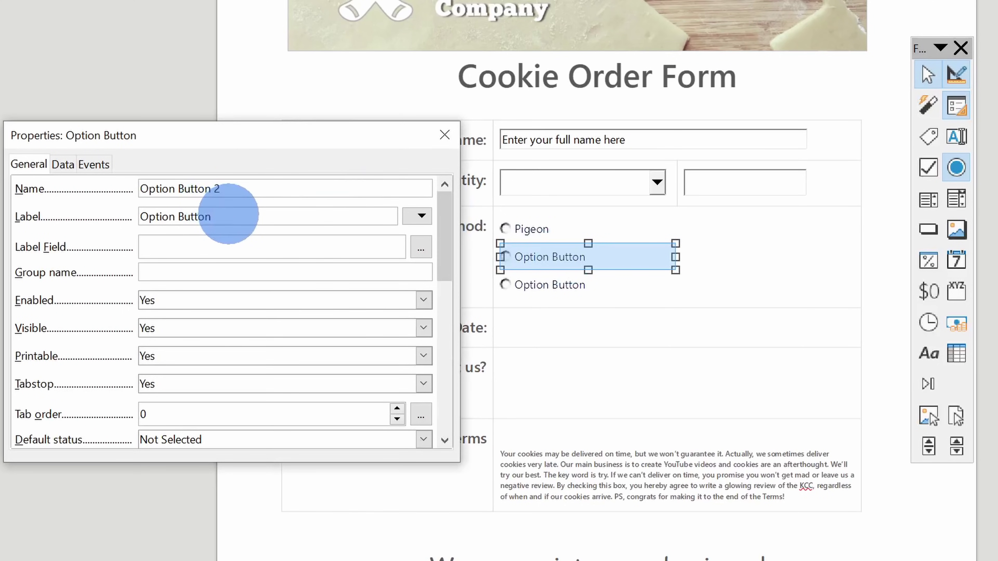
drag(228, 214, 99, 217)
text(Drone)
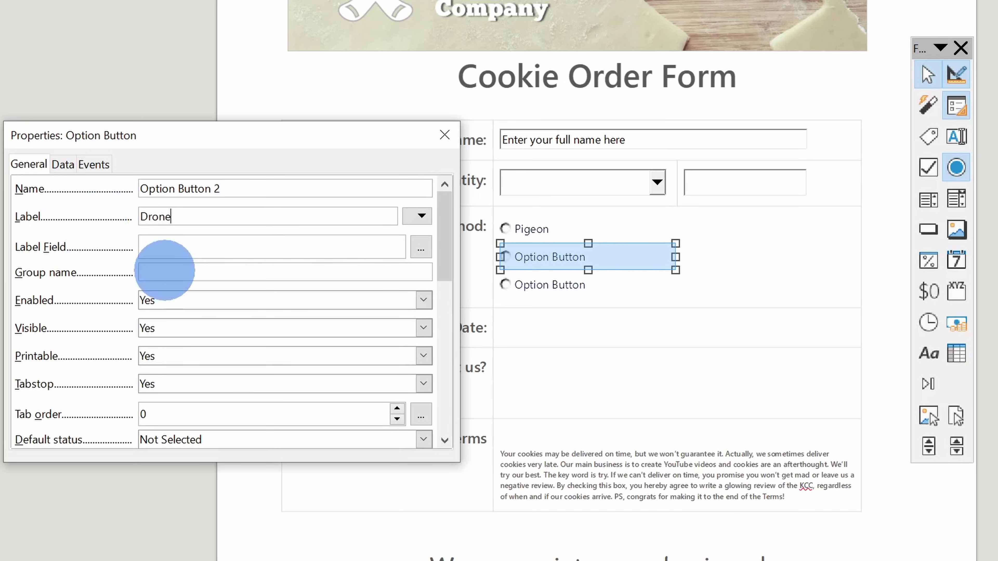
click(167, 271)
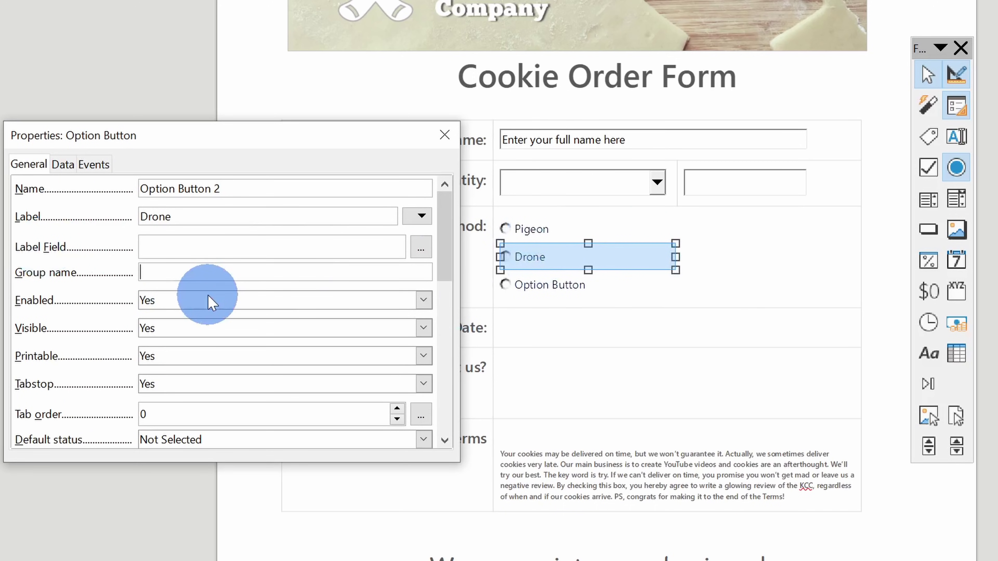
text(Delivery)
click(444, 135)
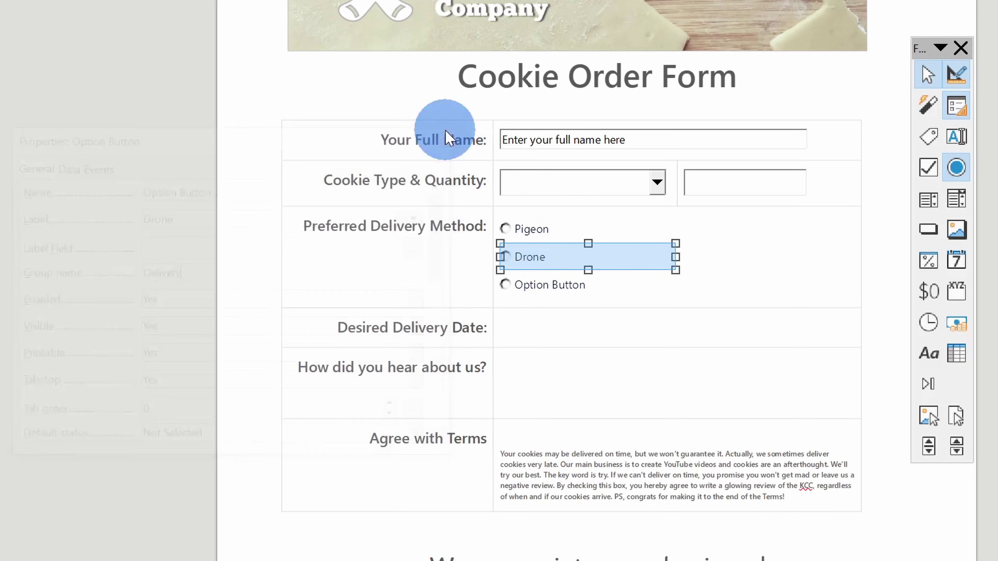
Label the third option button Pneumatic Tube, set its group name to Delivery, and close its properties
double_click(546, 284)
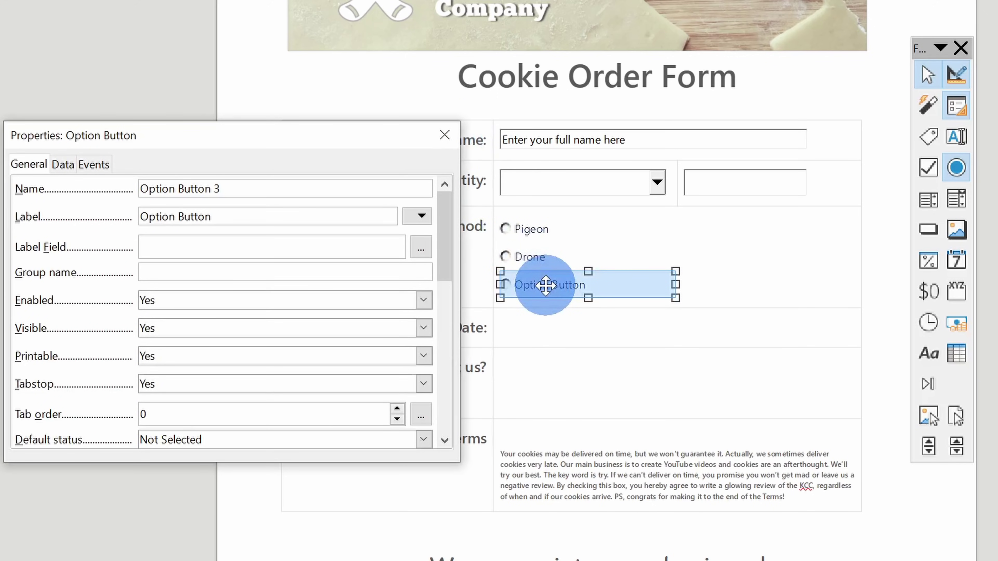
drag(212, 217, 130, 222)
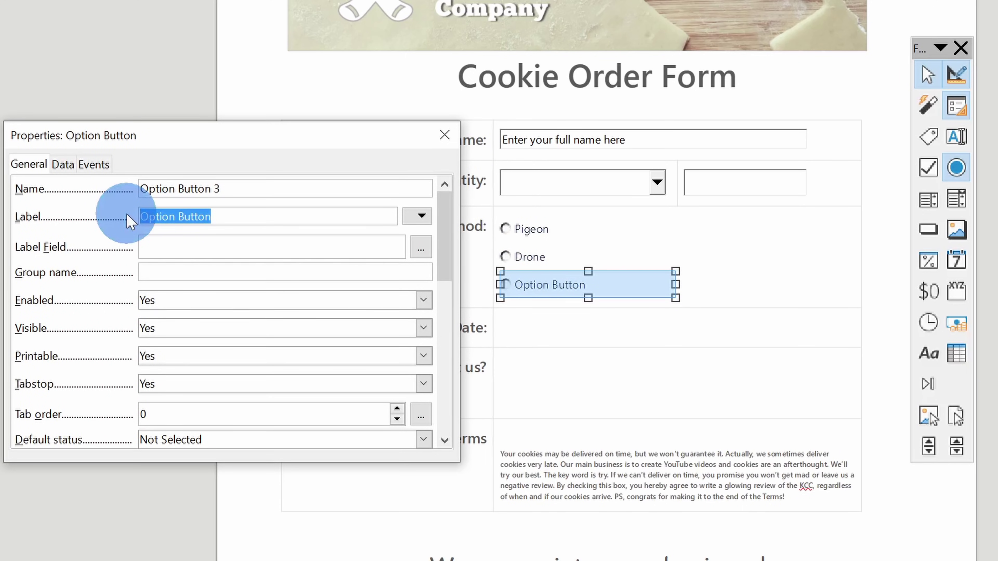
text(Pneumatic Tube)
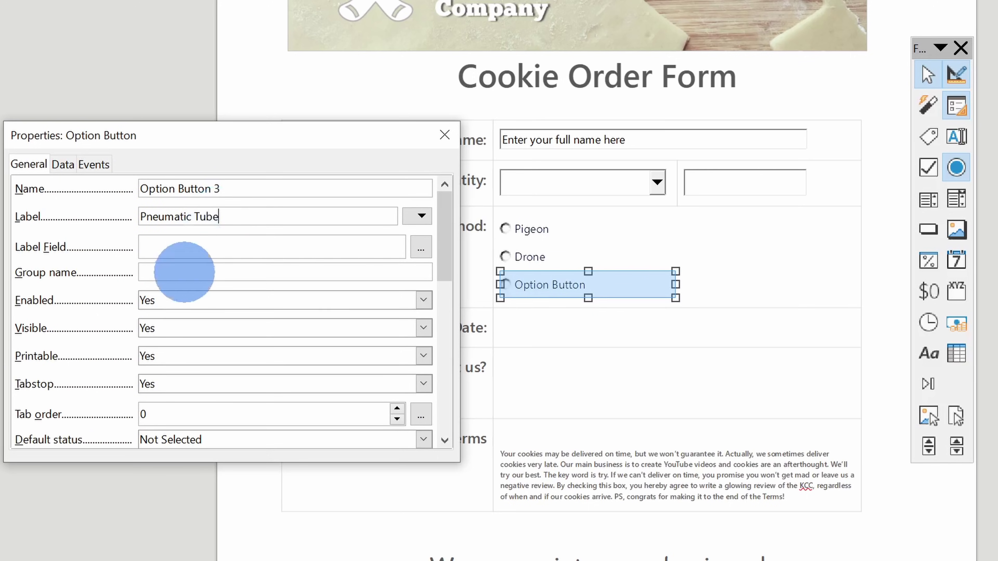
click(188, 272)
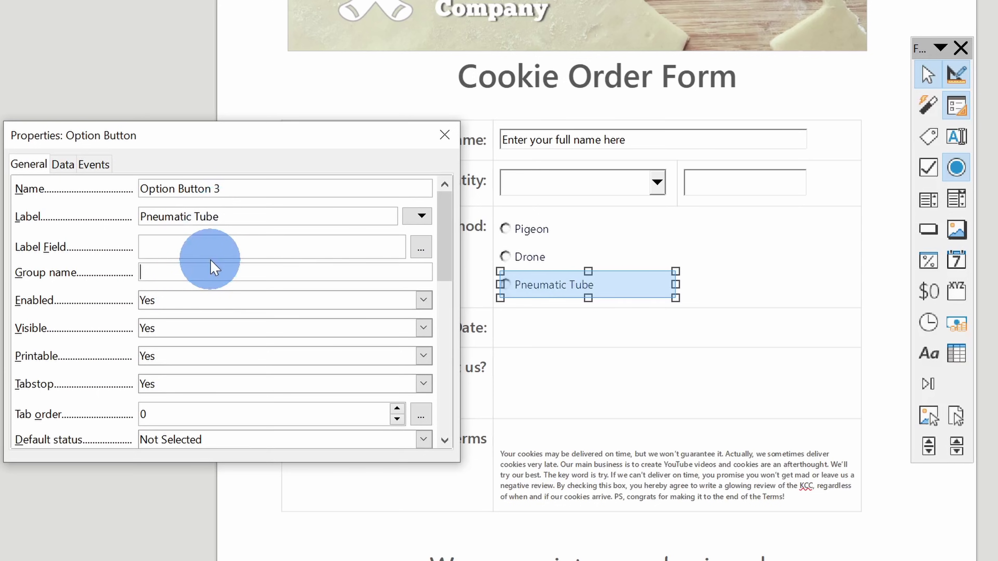
text(Delivery)
click(445, 137)
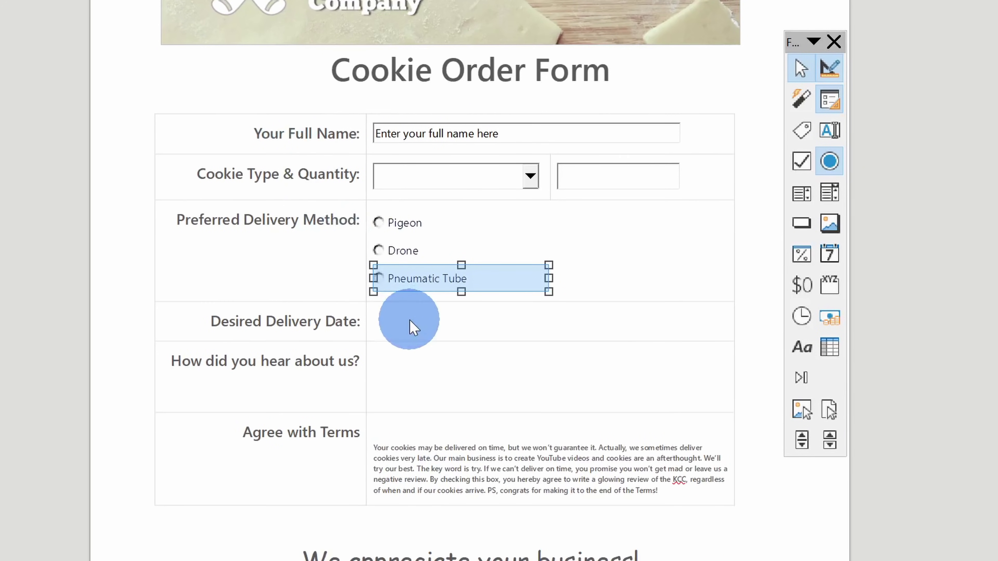
Draw a date field about half the cell's width in the empty cell beside "Desired Delivery Date:"
click(409, 320)
click(830, 247)
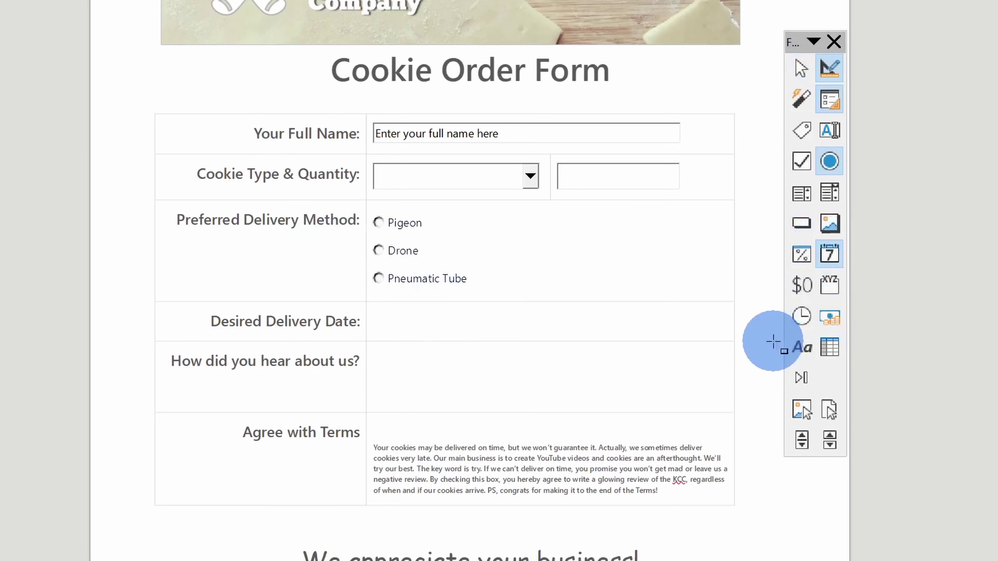
drag(369, 311, 566, 331)
Review the date field's general properties, including its date range, format and default date, and close them
double_click(537, 327)
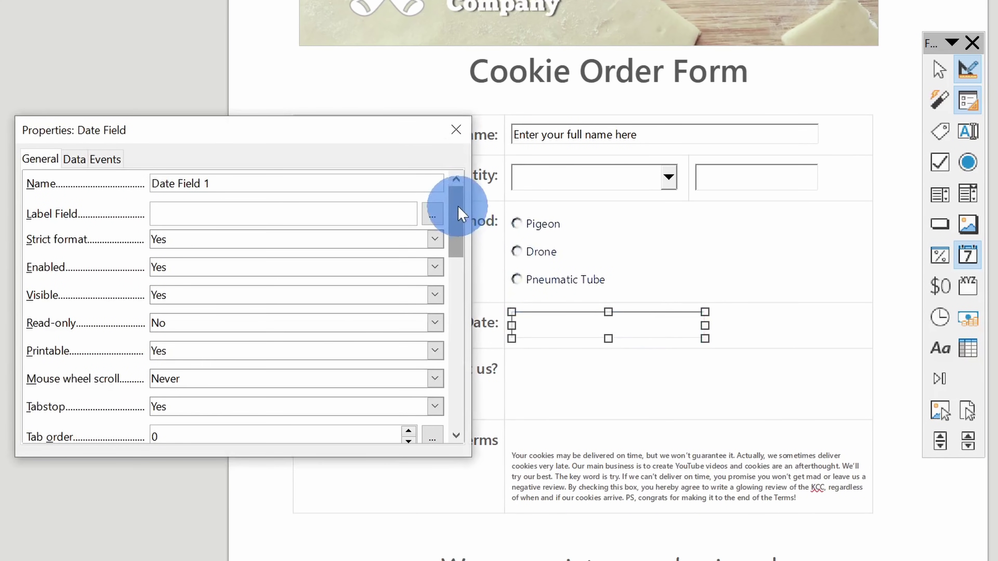
drag(319, 206, 325, 231)
drag(463, 231, 466, 255)
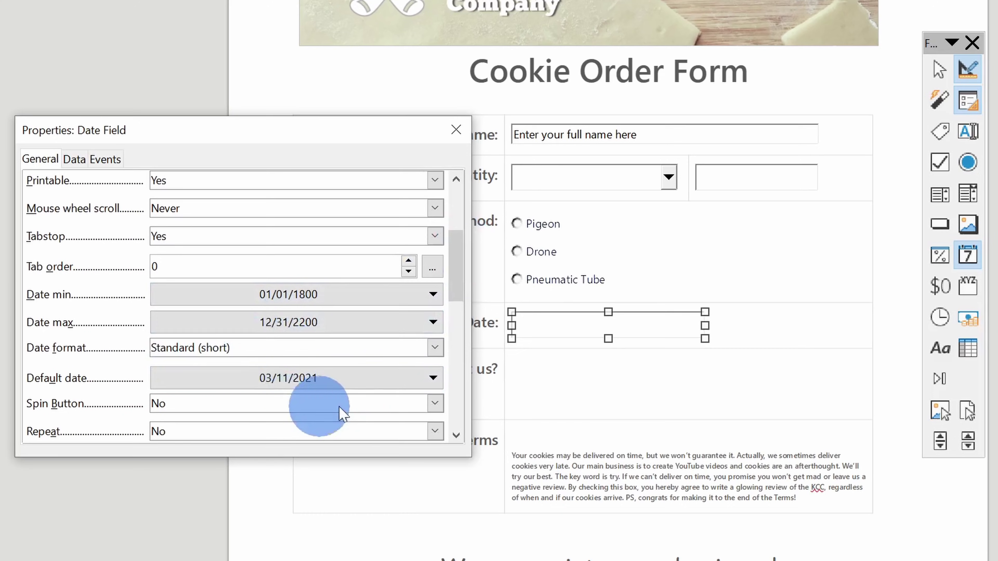
click(460, 135)
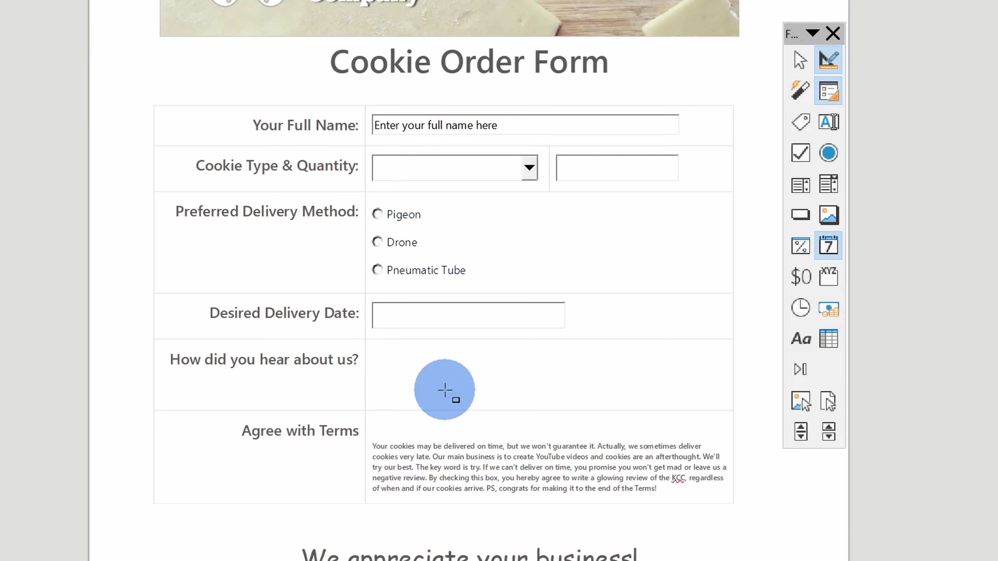
Draw a text box filling the cell beside "How did you hear about us?" and set its text type to Multi-line
click(830, 126)
drag(372, 342, 720, 400)
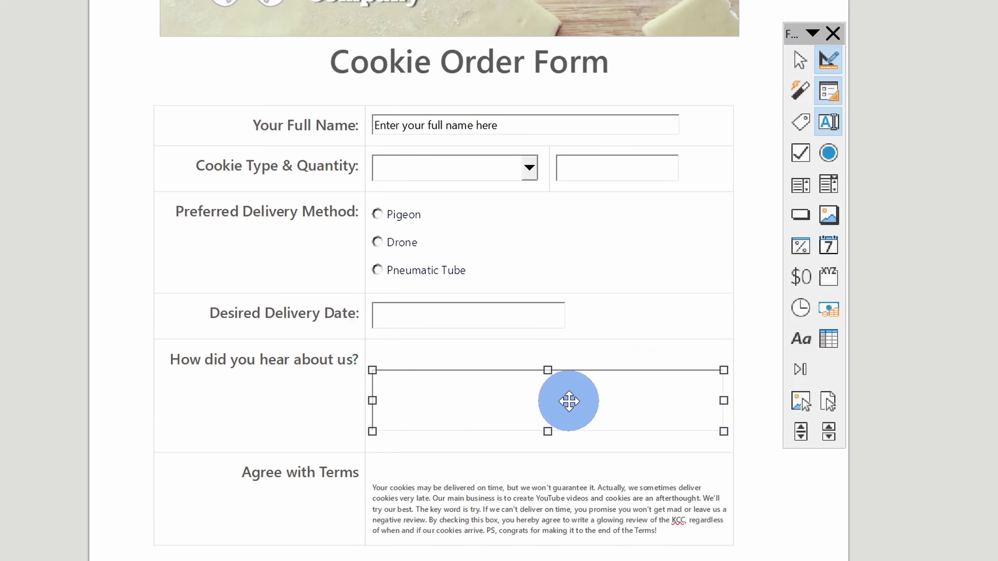
double_click(569, 401)
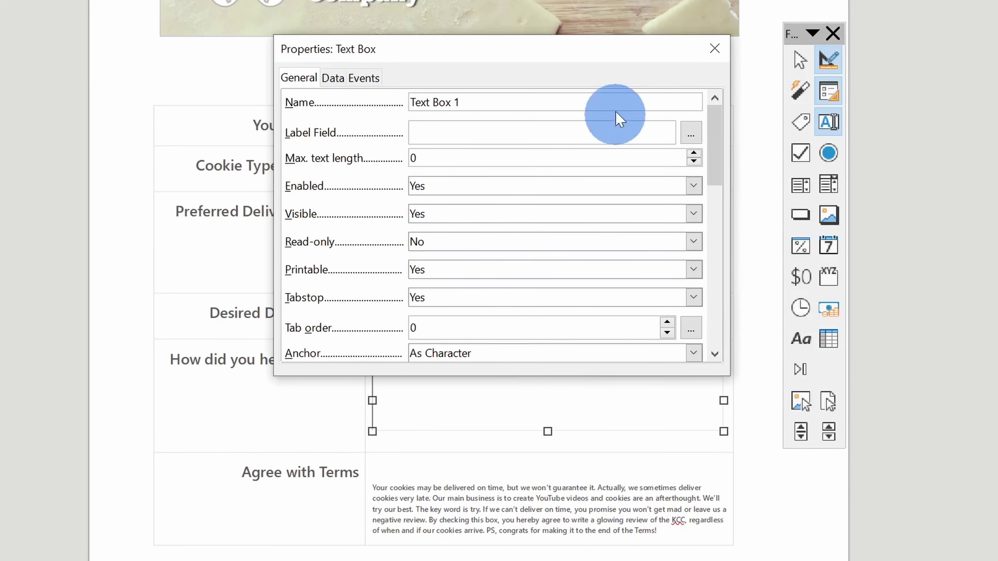
drag(713, 127, 735, 276)
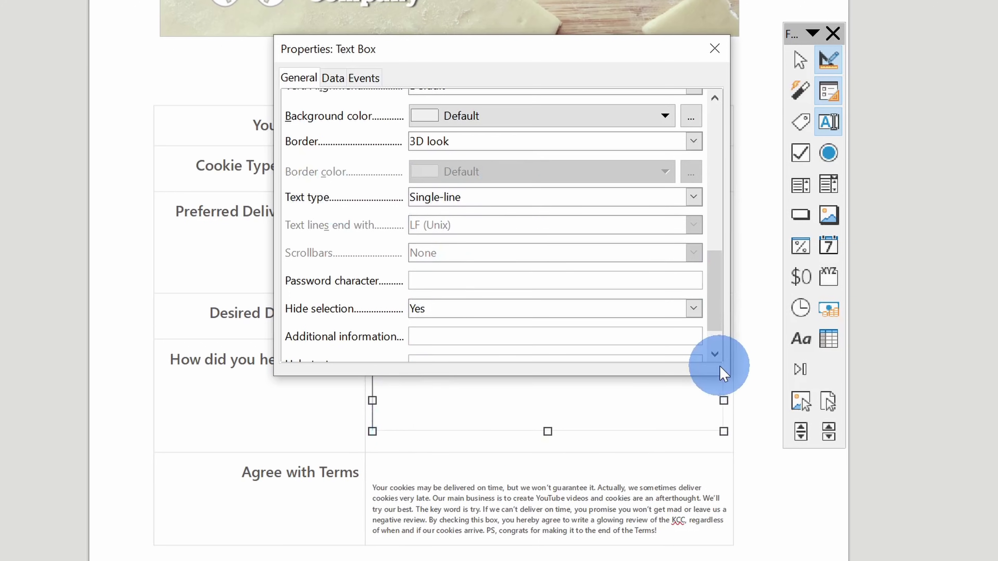
click(540, 197)
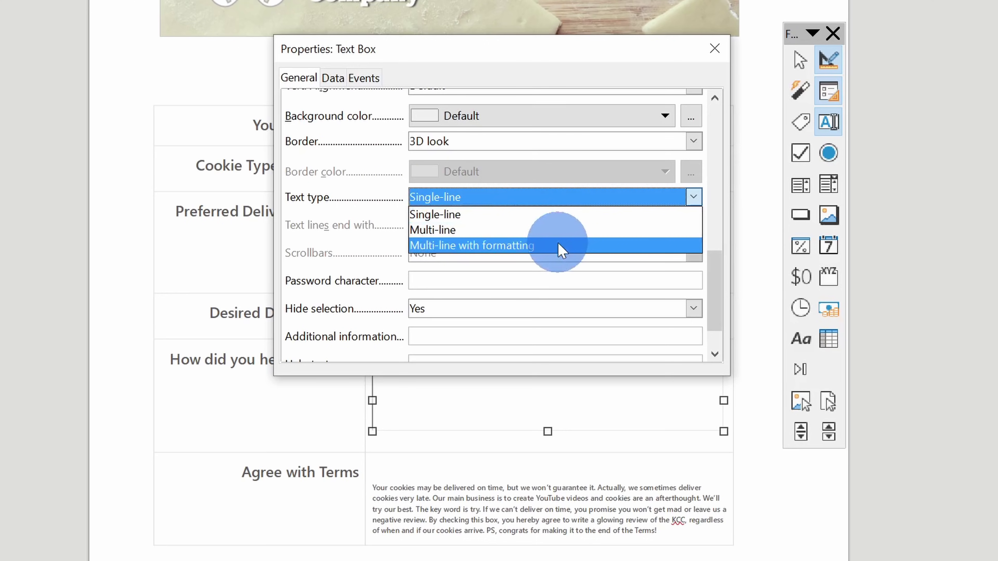
click(562, 230)
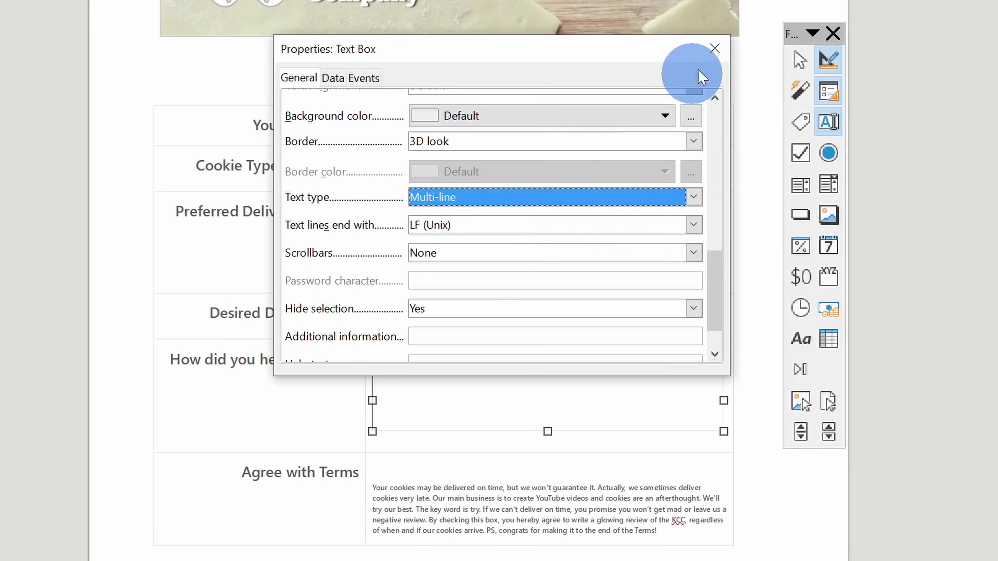
click(715, 51)
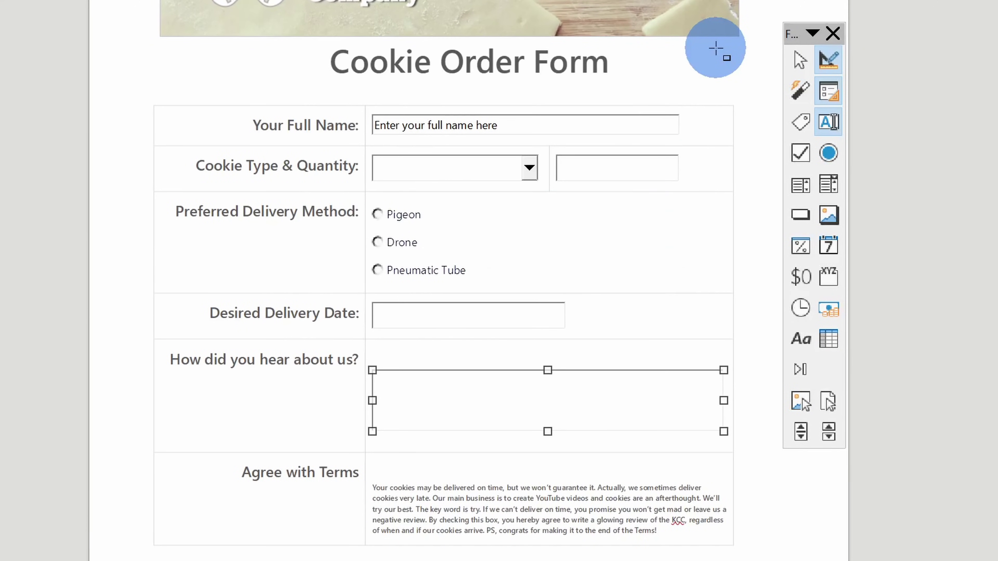
Turn off Design Mode, test the multi-line box with the lines "hello!", "how are you?" and "multiple lines", and undo that text
click(829, 61)
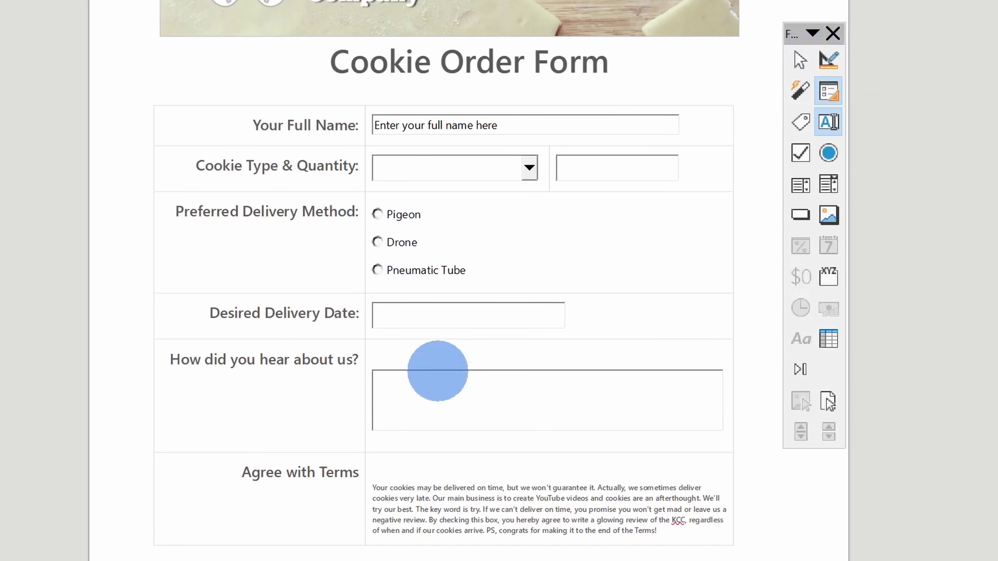
click(436, 374)
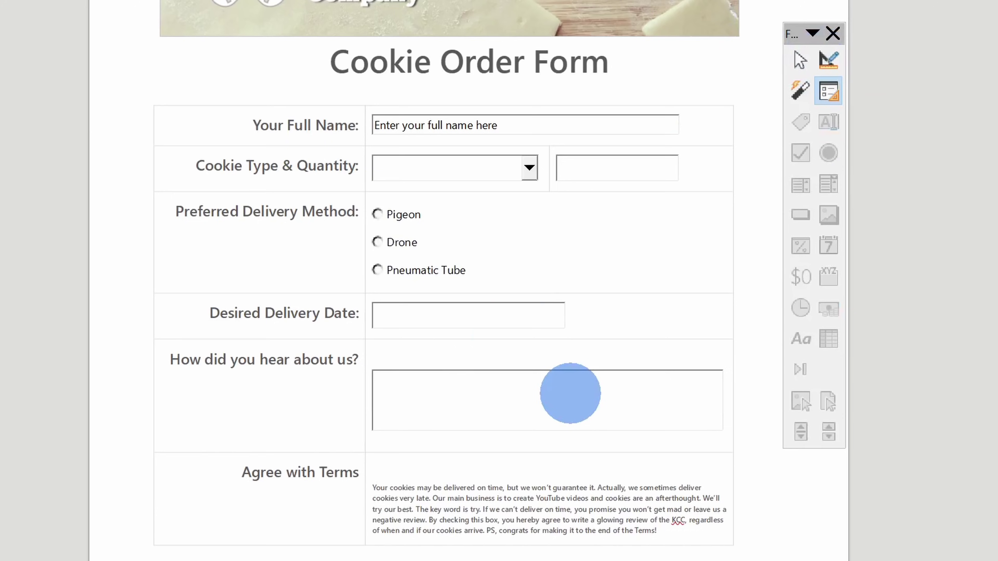
text(hello!)
key(Return)
text(how are you?)
key(Return)
text(multiple lines)
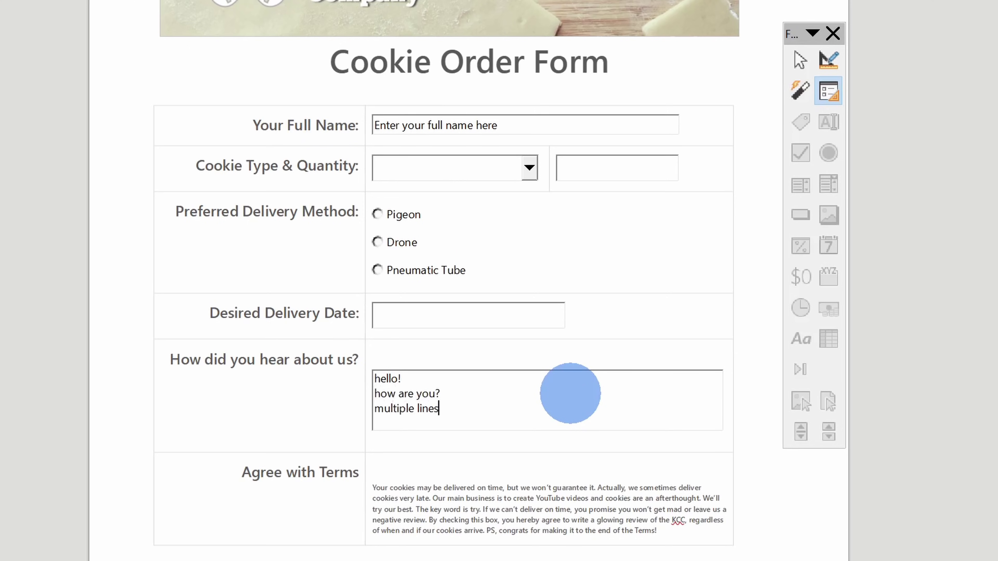
key(ctrl+z)
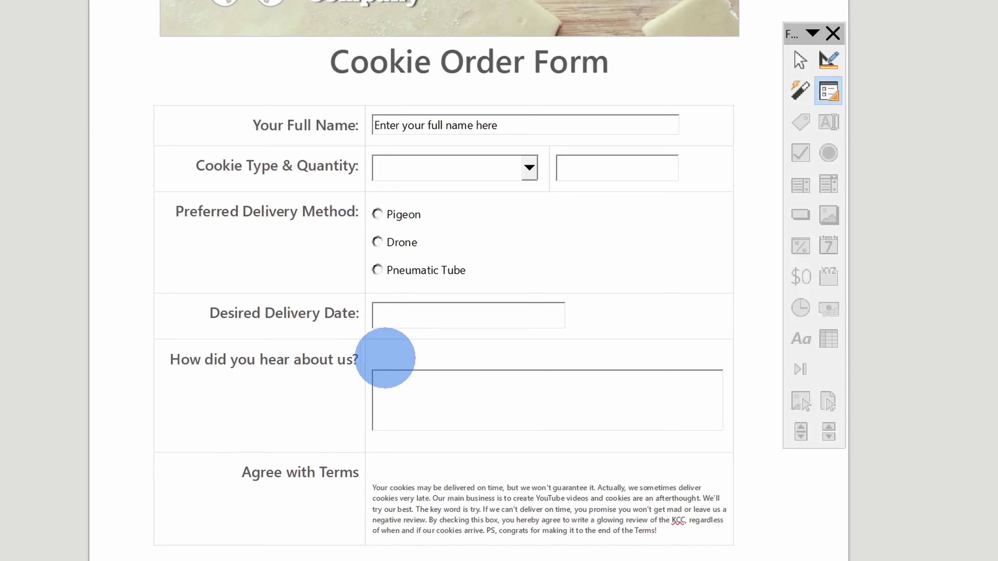
Delete the blank lines above and below the text box in the "How did you hear about us?" row
click(394, 351)
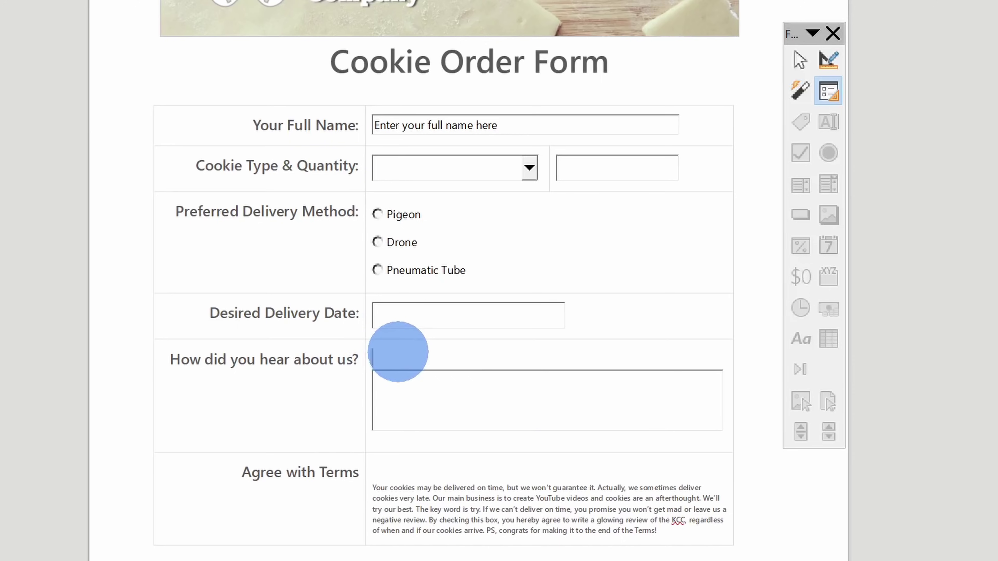
key(Delete)
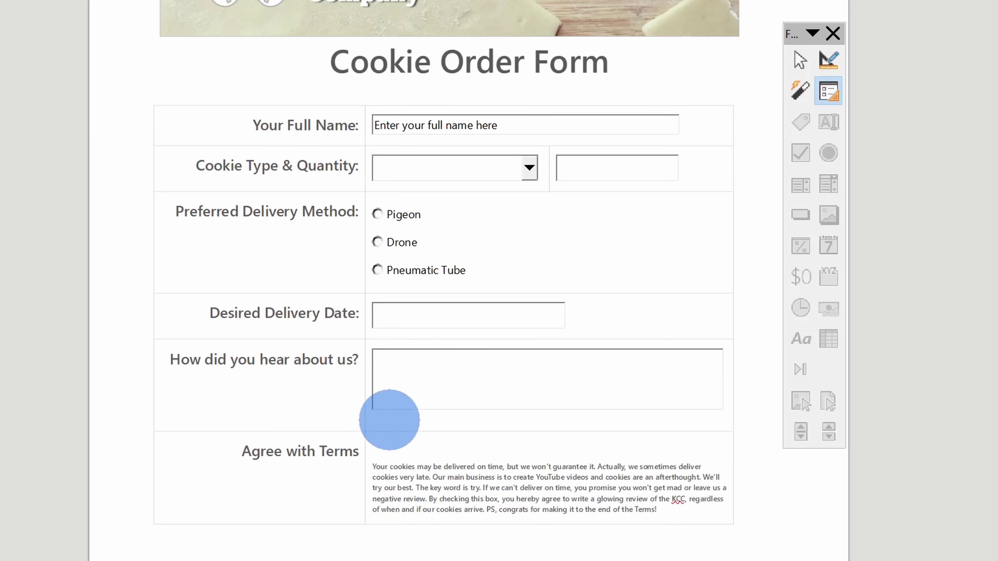
click(413, 418)
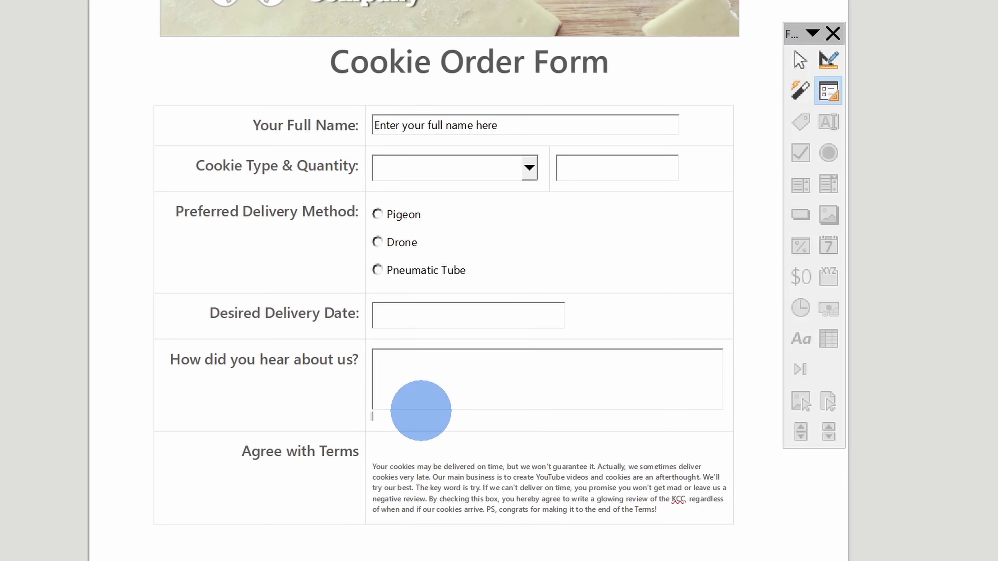
key(BackSpace)
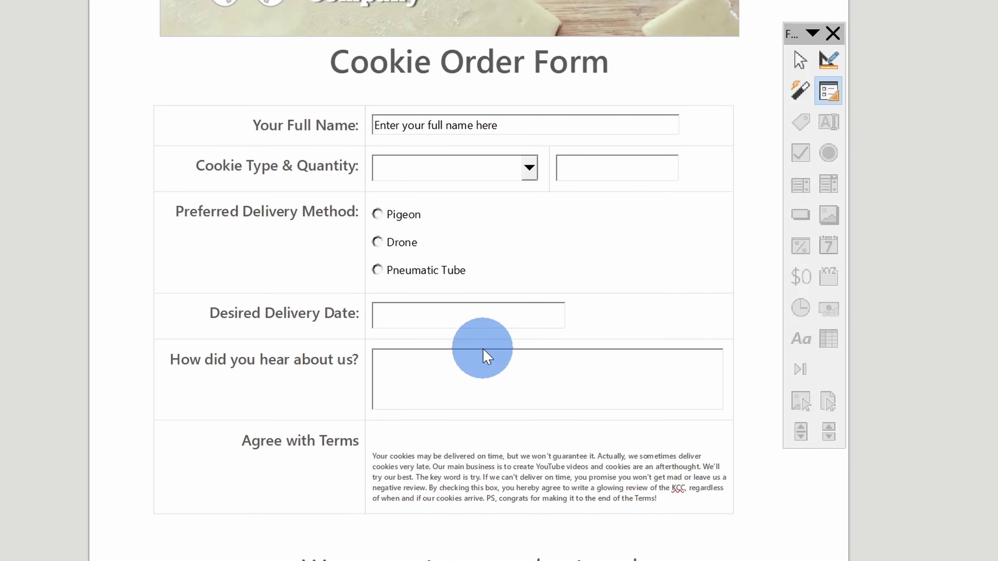
Turn on Design Mode and draw a check box above the terms text in the "Agree with Terms" row
click(825, 60)
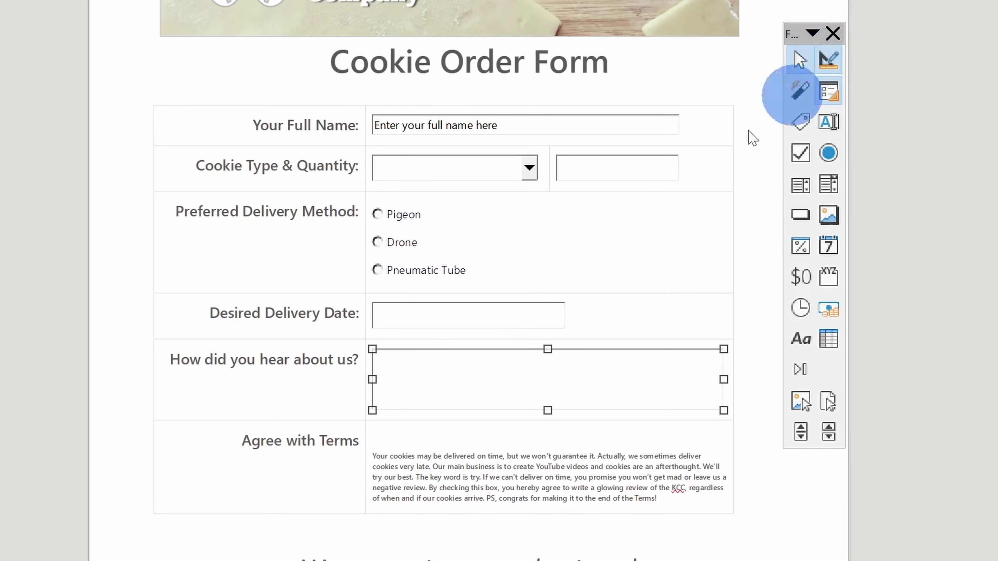
click(376, 433)
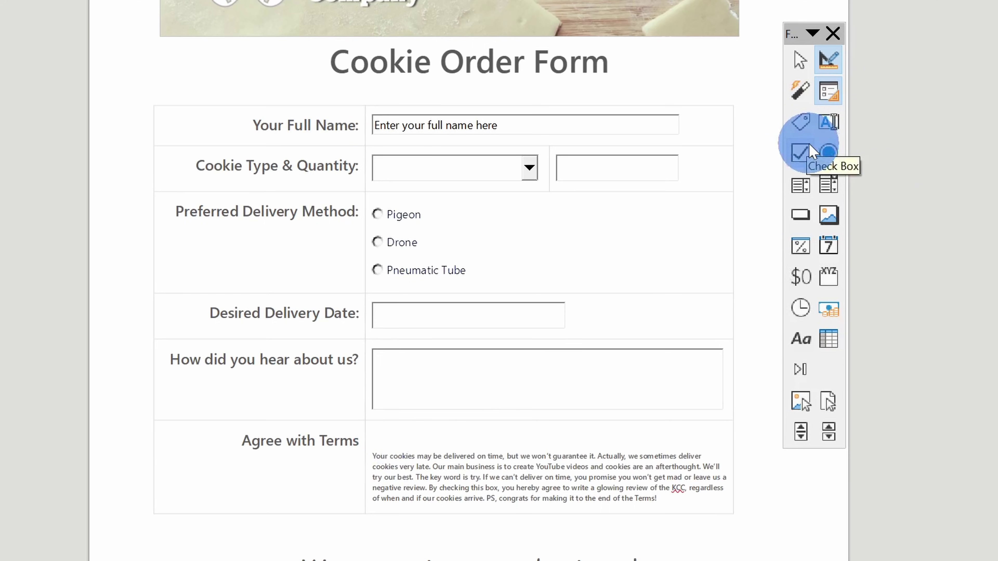
click(802, 151)
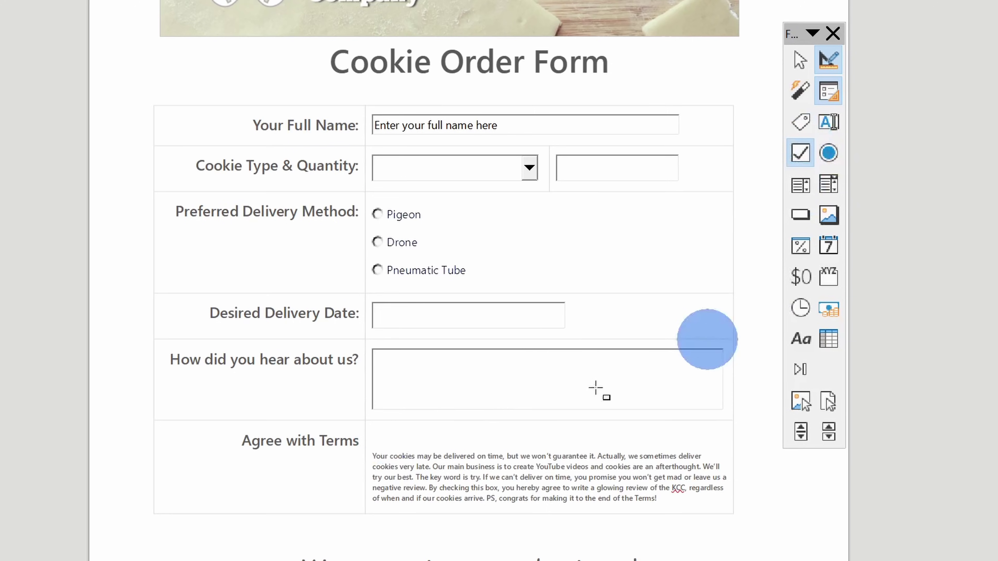
mouse_move(370, 424)
mouse_down()
mouse_move(396, 437)
mouse_move(396, 448)
mouse_move(488, 442)
mouse_up()
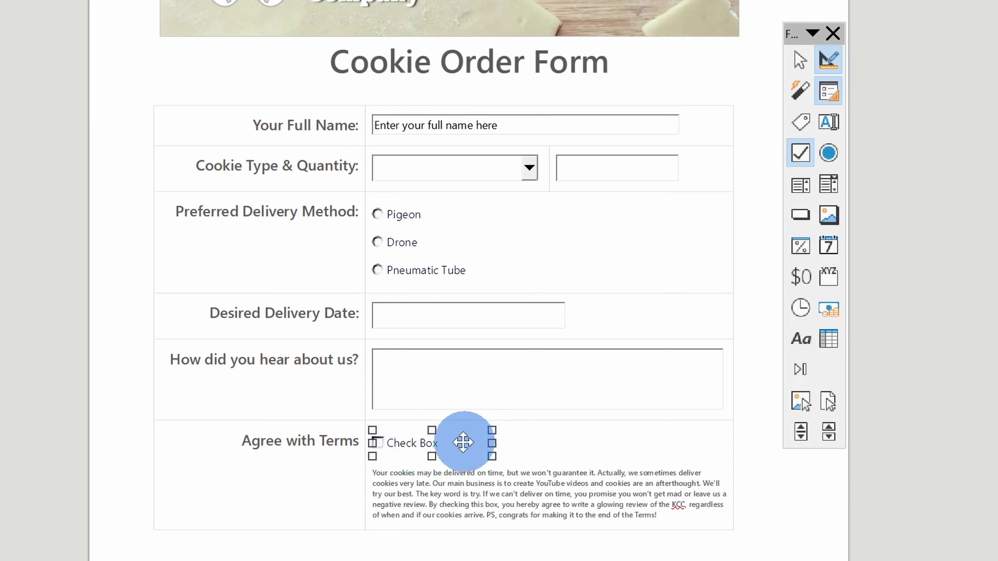
Set the new check box's label to "I agree with the terms" and close its properties
double_click(428, 442)
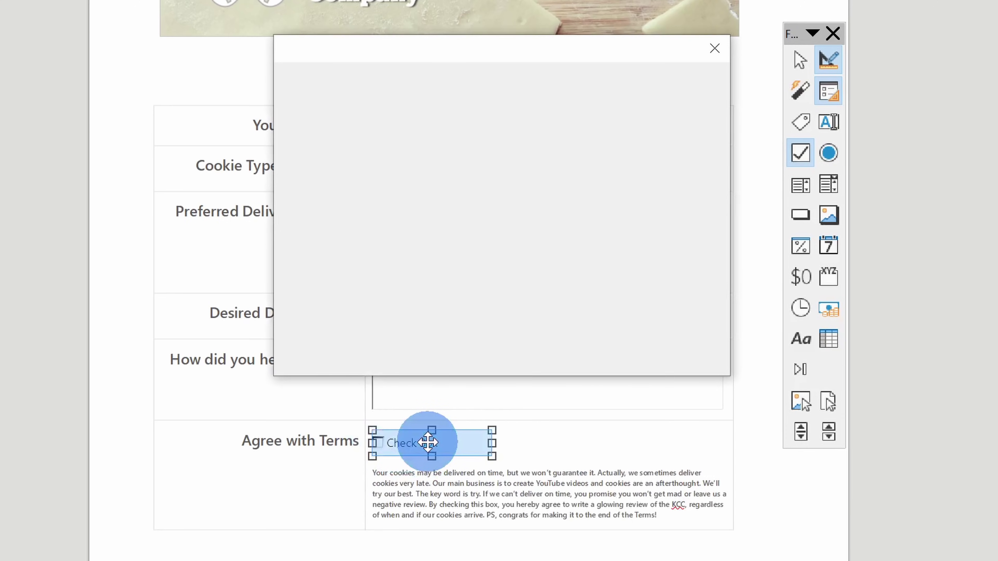
drag(478, 130, 334, 138)
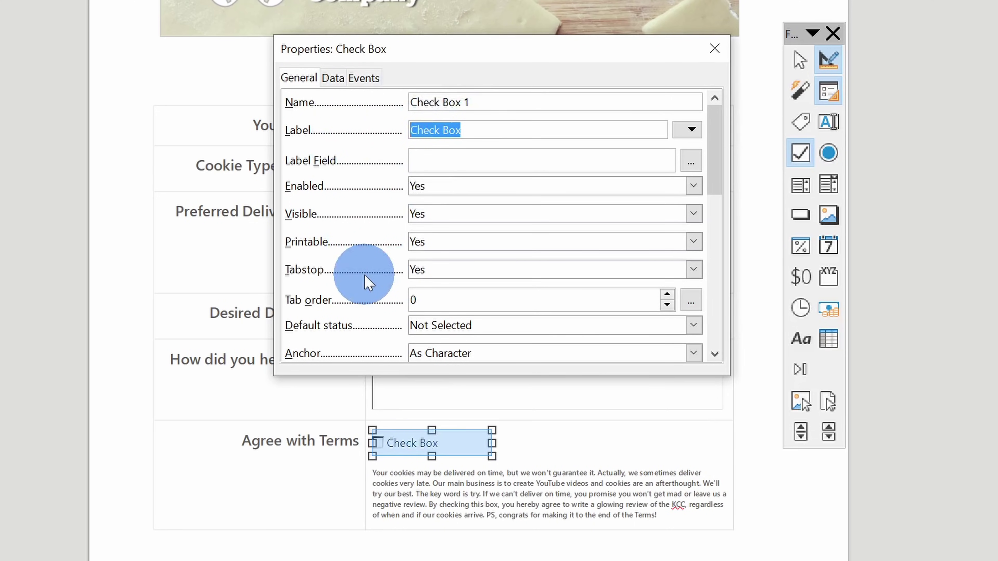
text(I agree with the terms)
click(714, 48)
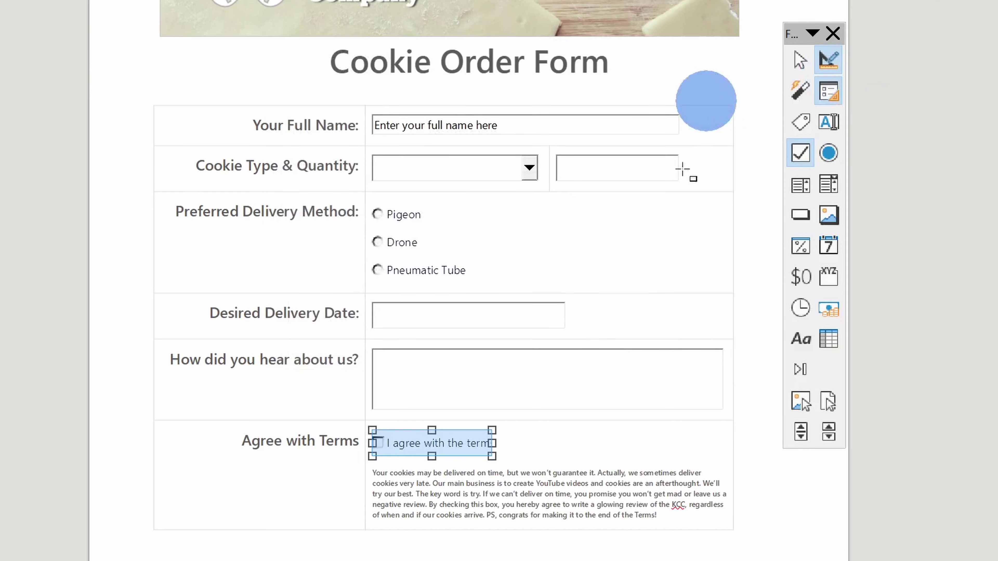
Widen the check box control so that its full label fits
click(600, 444)
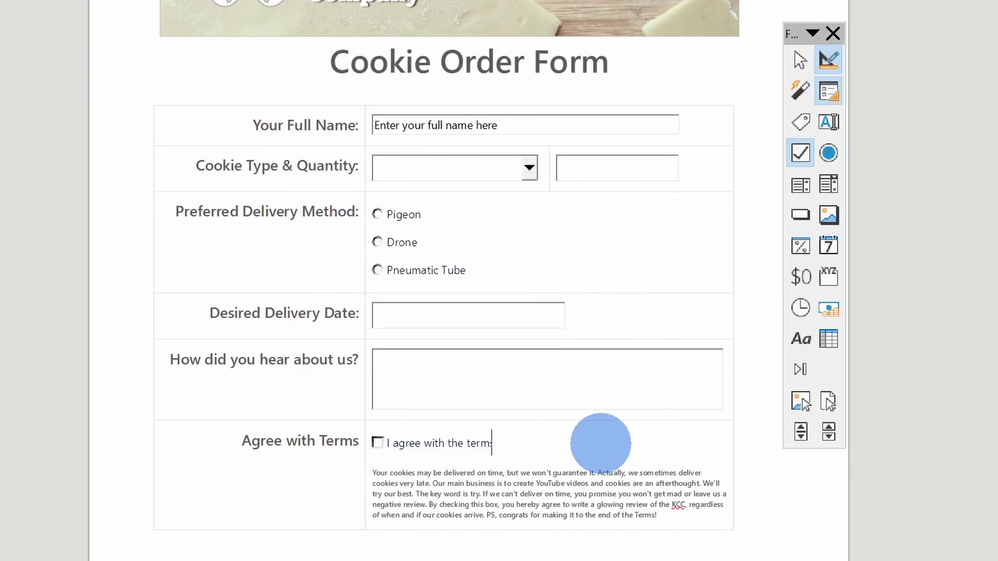
click(491, 448)
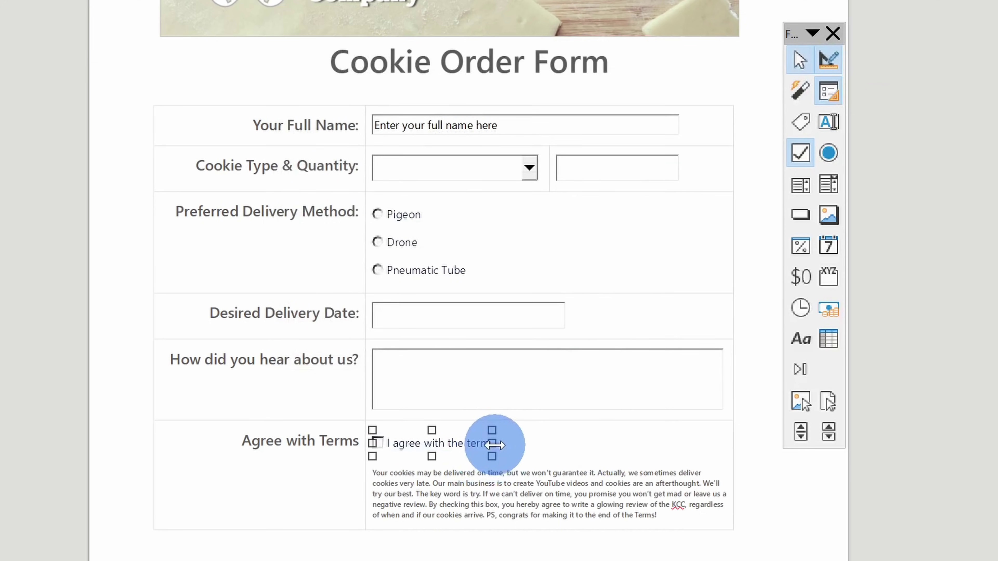
drag(492, 444, 551, 445)
click(625, 440)
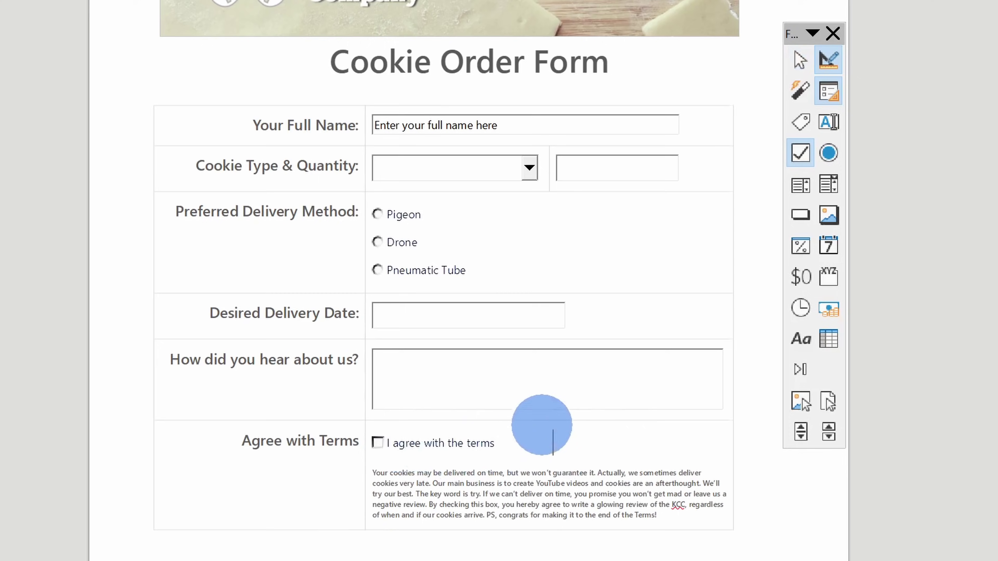
Export the form directly as a PDF named "Cookie Order Form" to the Desktop
scroll(534, 423, down, 5)
scroll(547, 421, up, 5)
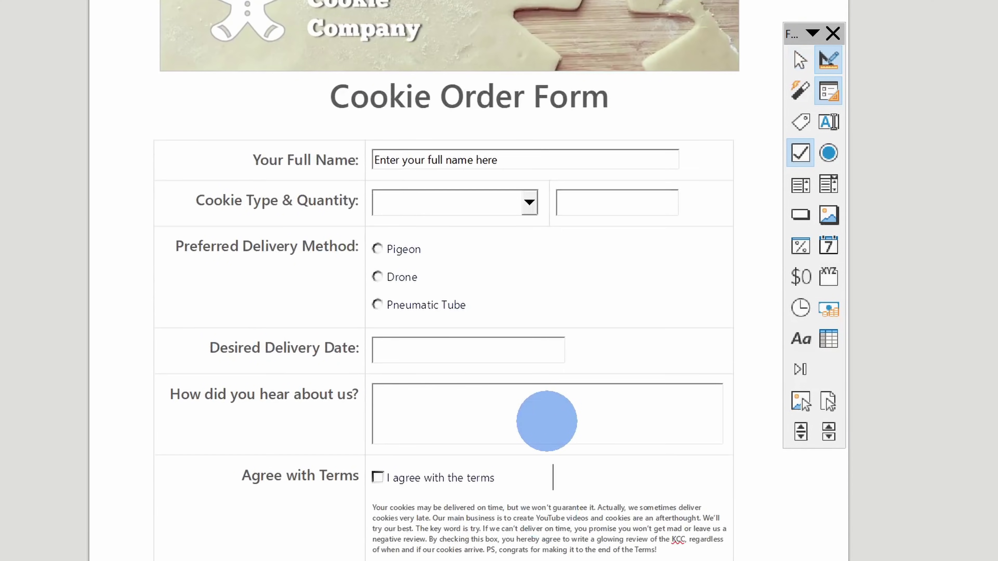
scroll(550, 427, up, 1)
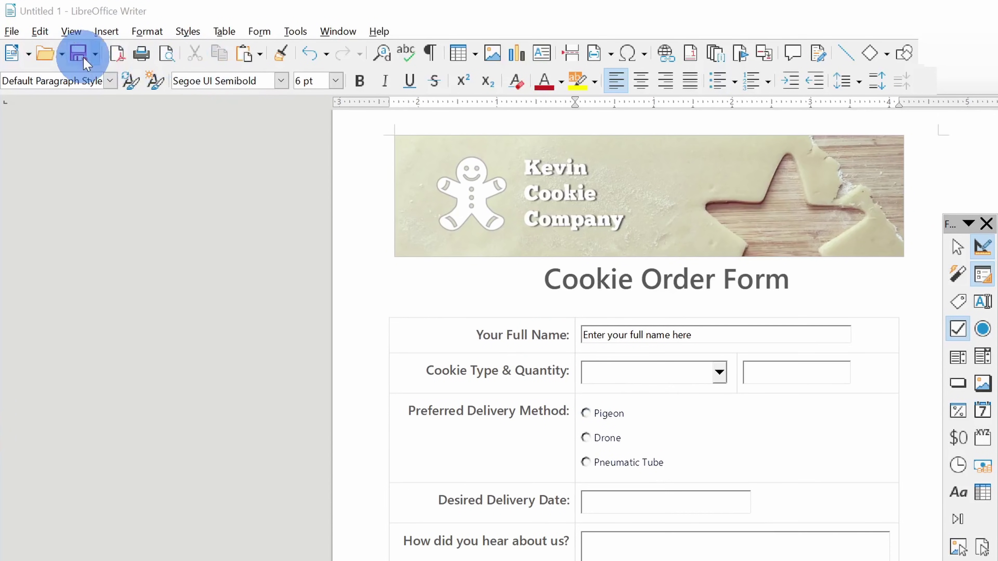
click(118, 60)
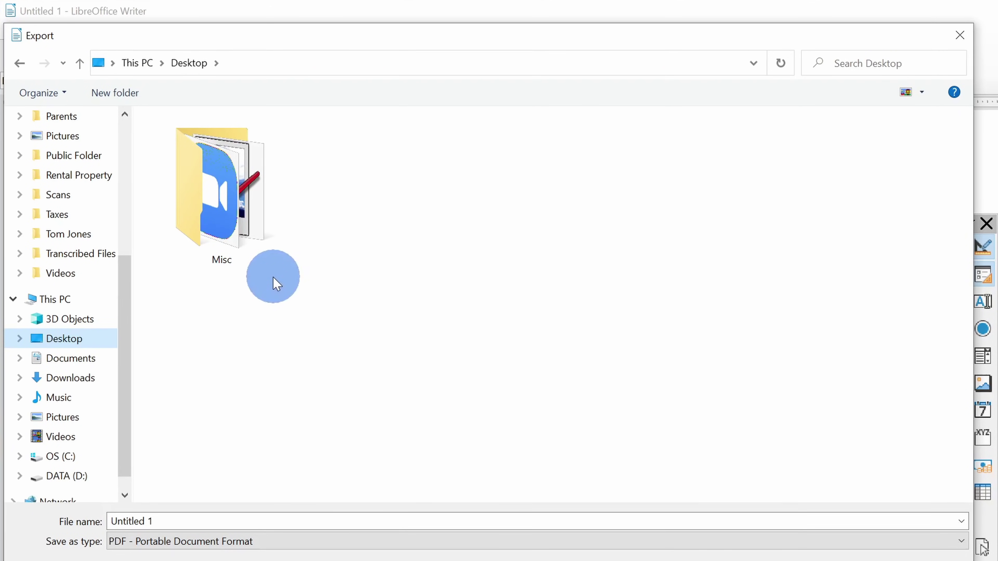
click(153, 520)
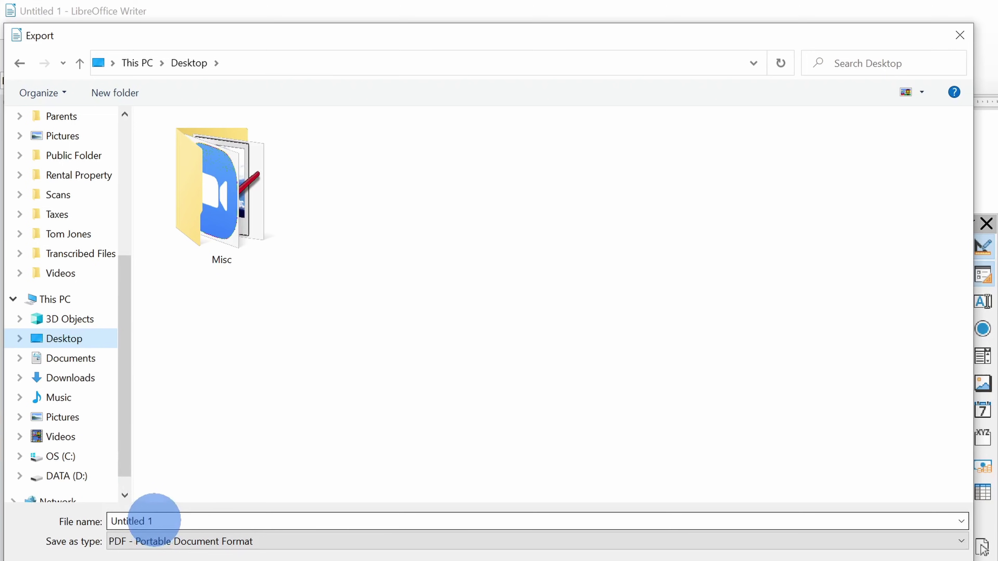
drag(153, 519, 29, 505)
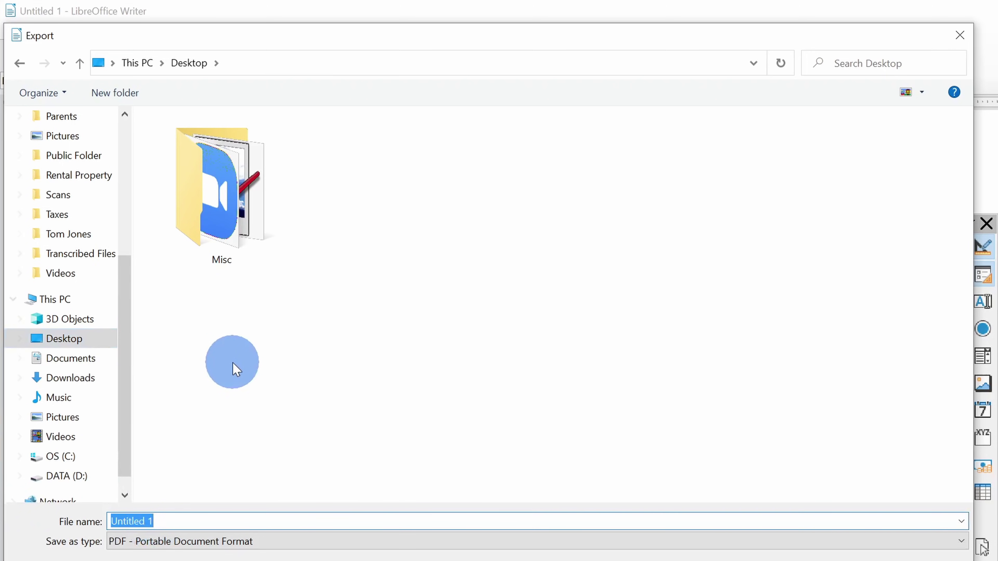
text(Cookie Order Form)
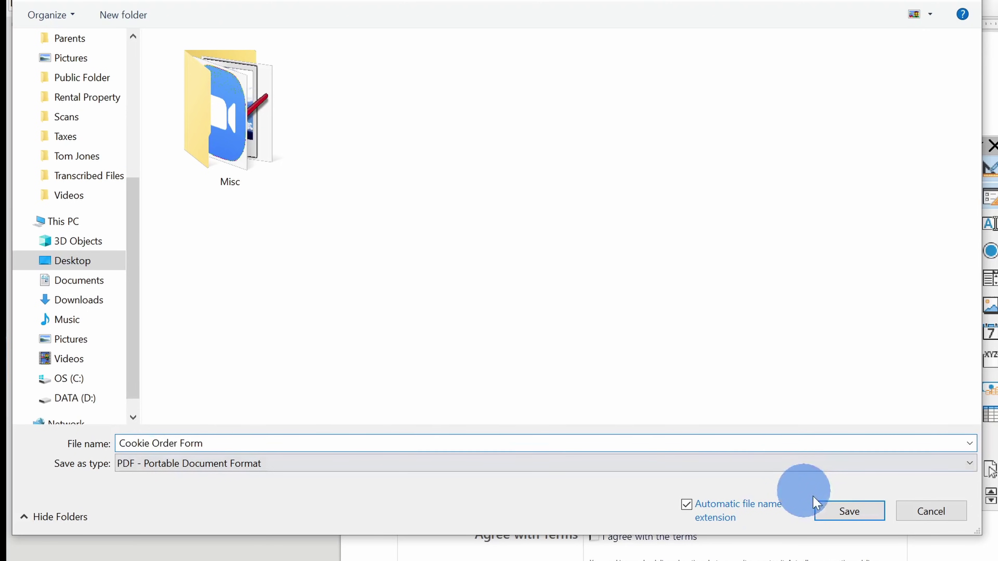
click(849, 513)
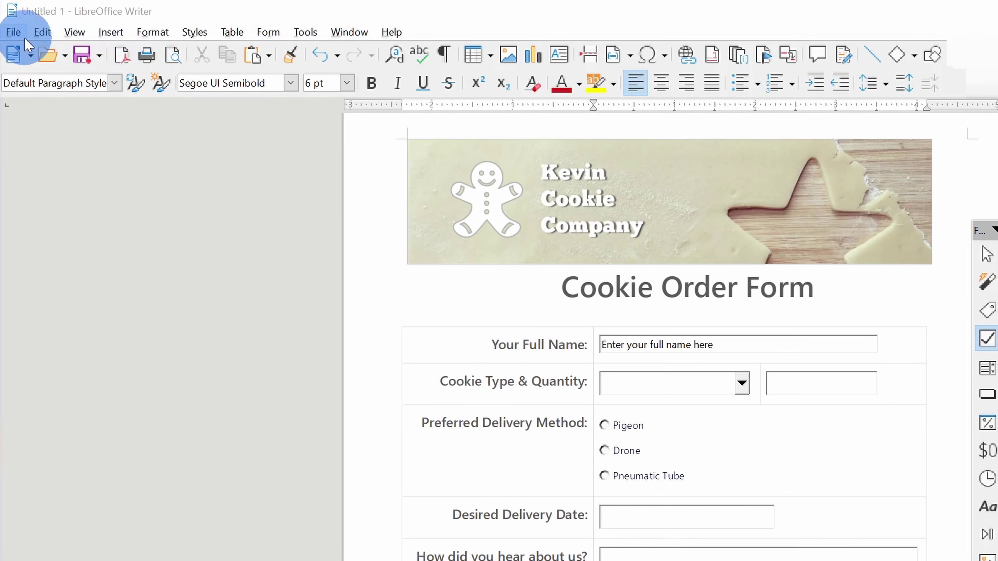
Review the PDF export options, including the PDF form setting and its submit formats, and cancel without exporting
click(12, 25)
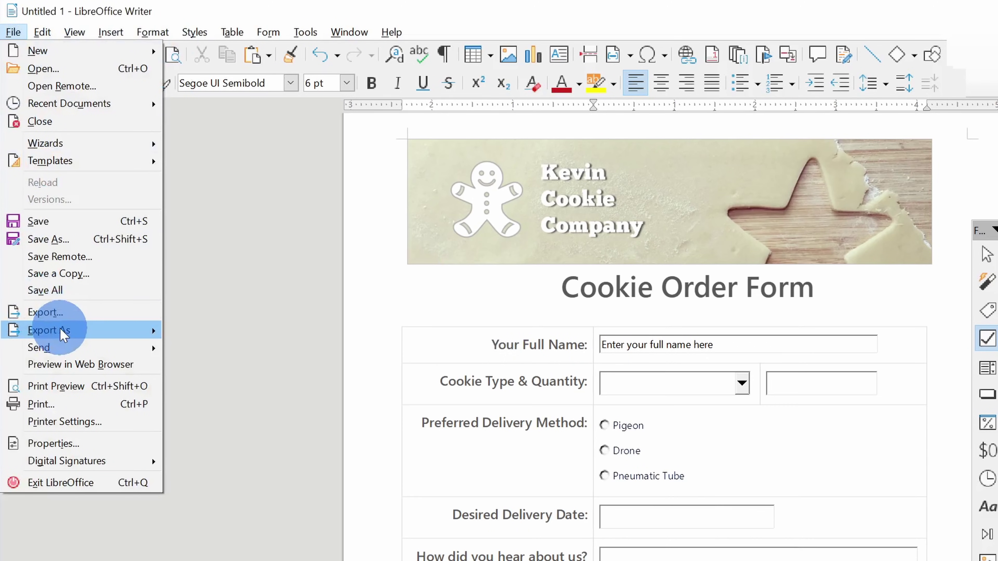
mouse_move(62, 332)
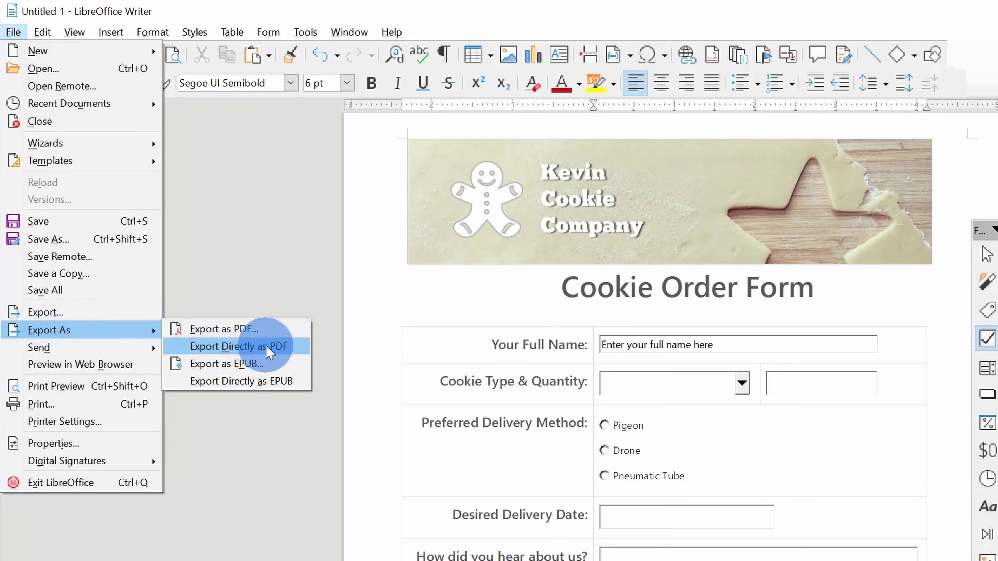
click(263, 331)
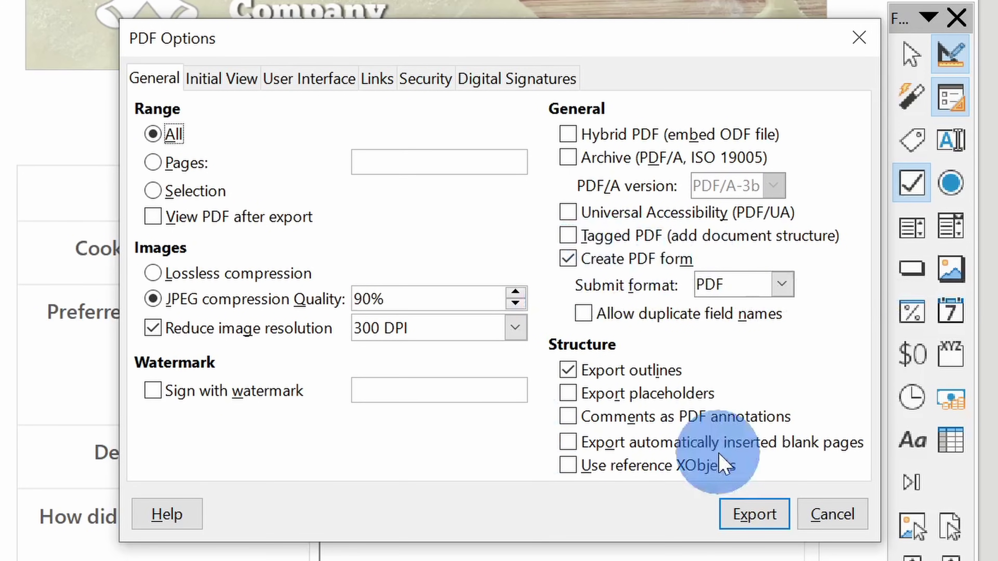
click(788, 285)
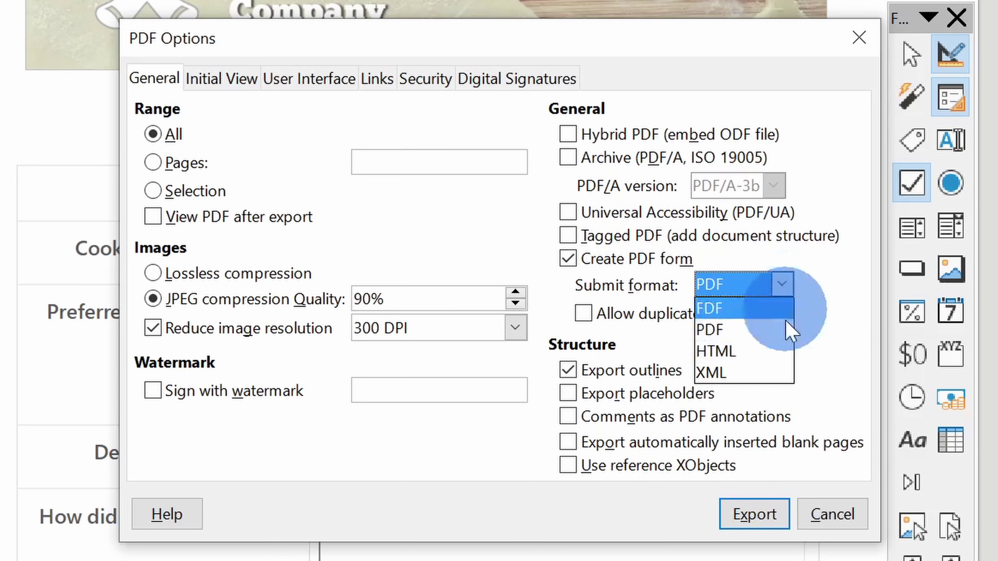
click(831, 305)
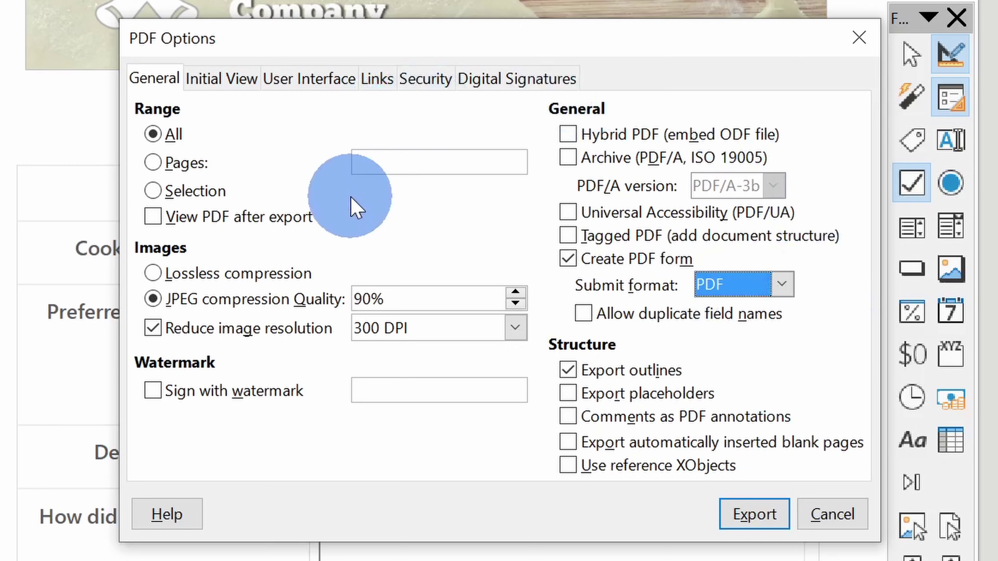
click(841, 518)
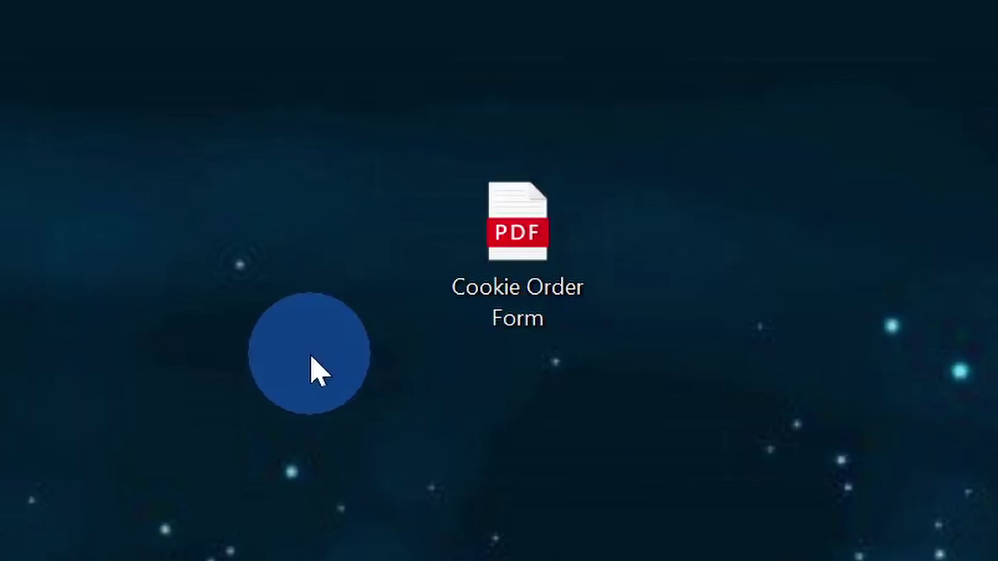
Open the exported Cookie Order Form PDF from the desktop and look over the whole page
drag(366, 392, 625, 135)
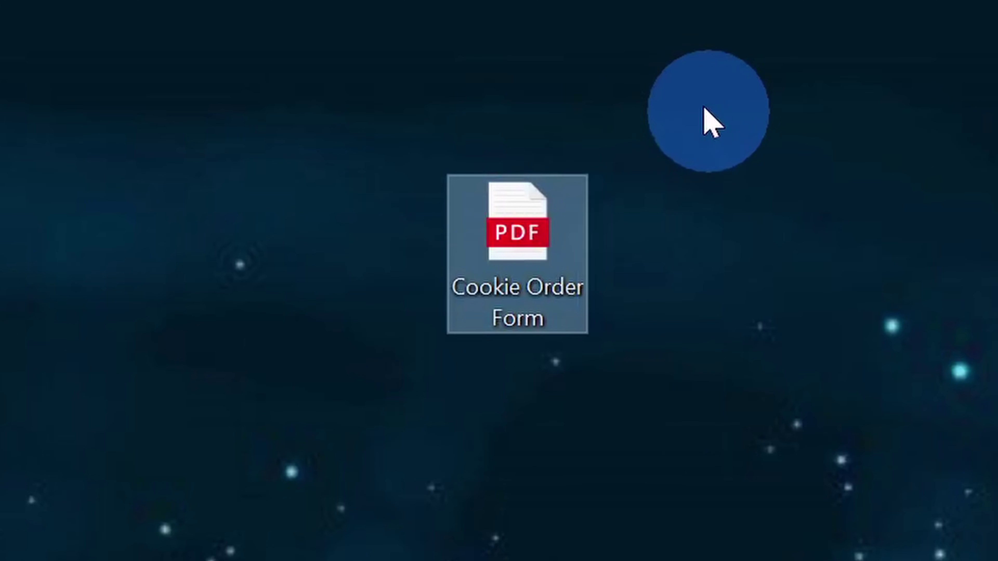
double_click(523, 234)
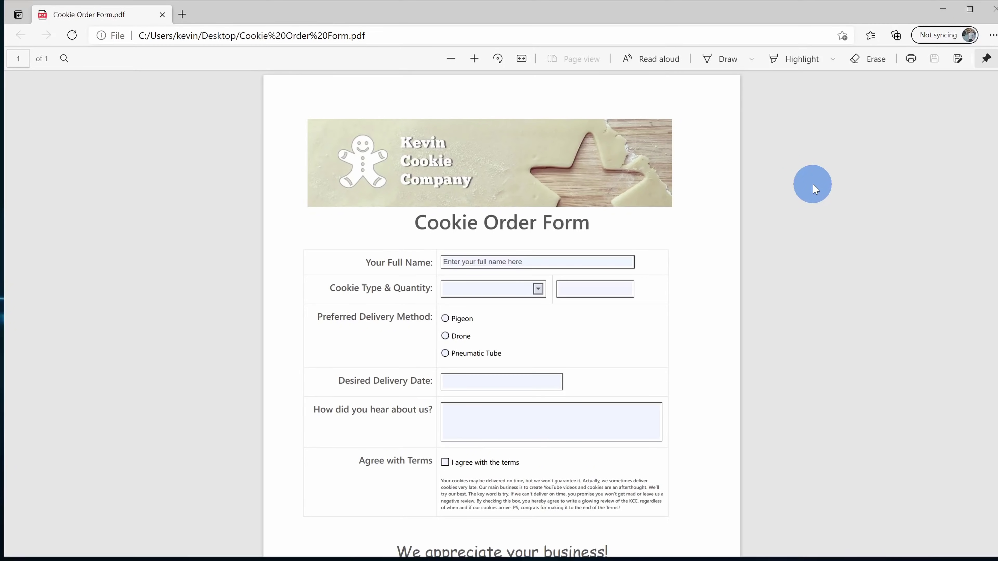
scroll(813, 183, down, 3)
scroll(812, 186, up, 1)
scroll(812, 185, up, 2)
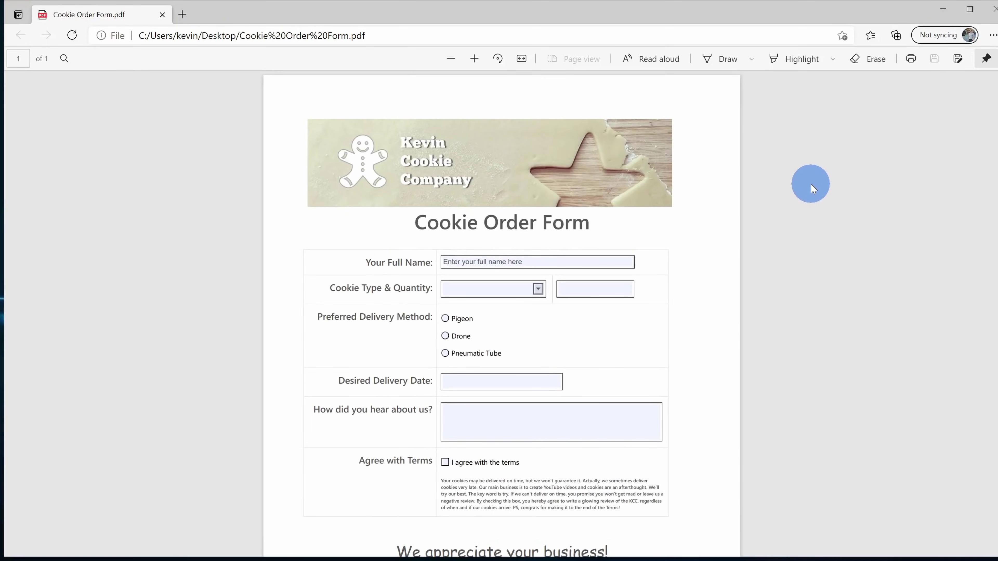
Fill in the customer's full name in the "Your Full Name" field of the PDF
click(544, 258)
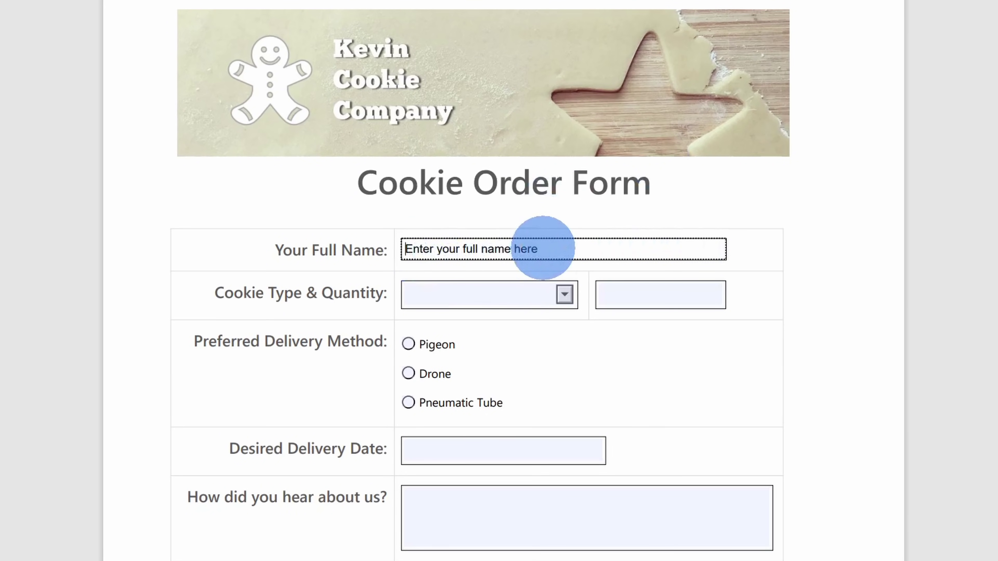
click(561, 251)
text(Kevin Stratvert)
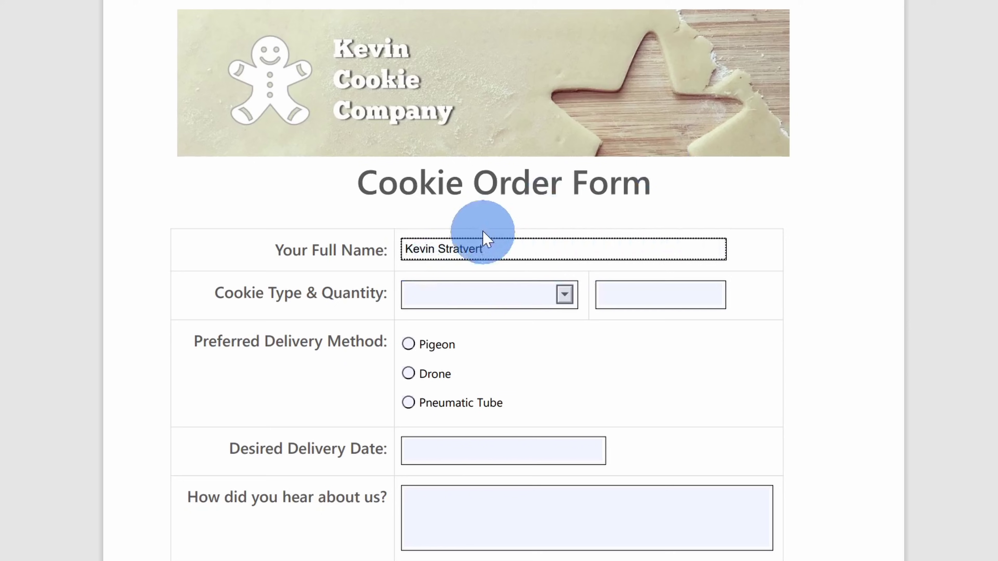
Choose Chocolate Chip as the cookie type and enter a quantity of 999
click(564, 294)
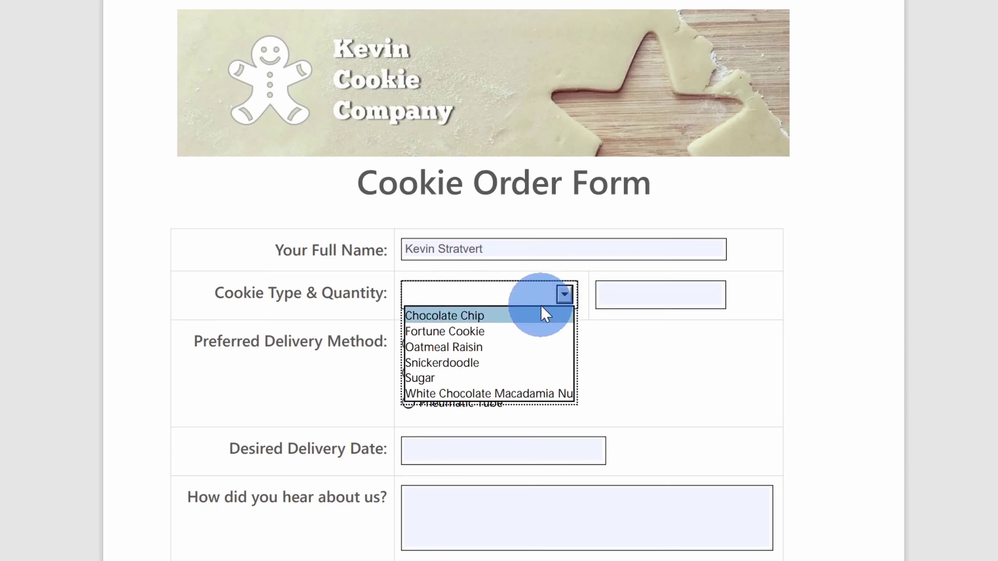
click(545, 314)
click(628, 294)
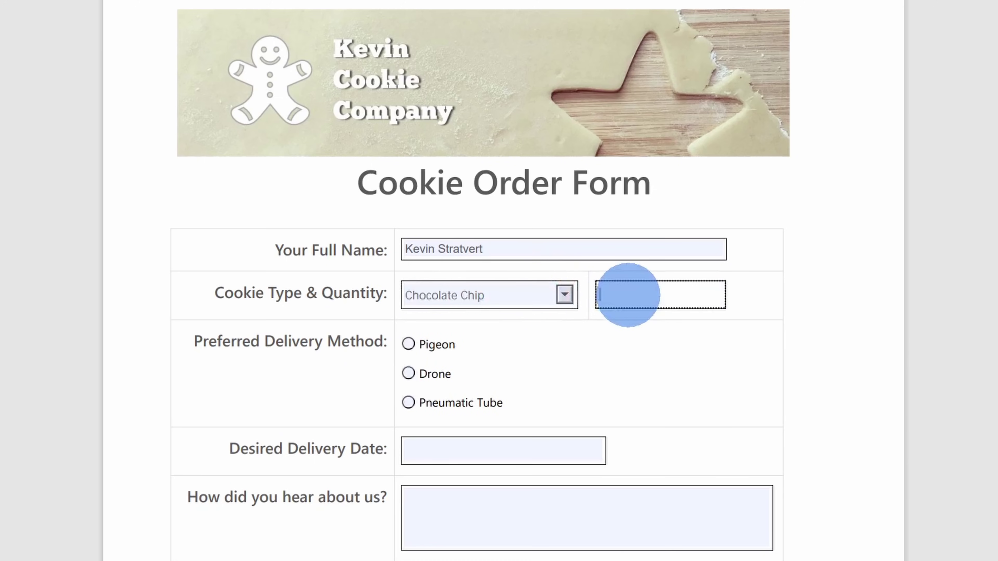
text(999)
click(773, 287)
Test the Pigeon and Pneumatic Tube delivery options, settle on Pigeon, and check "I agree with the terms"
scroll(450, 330, down, 3)
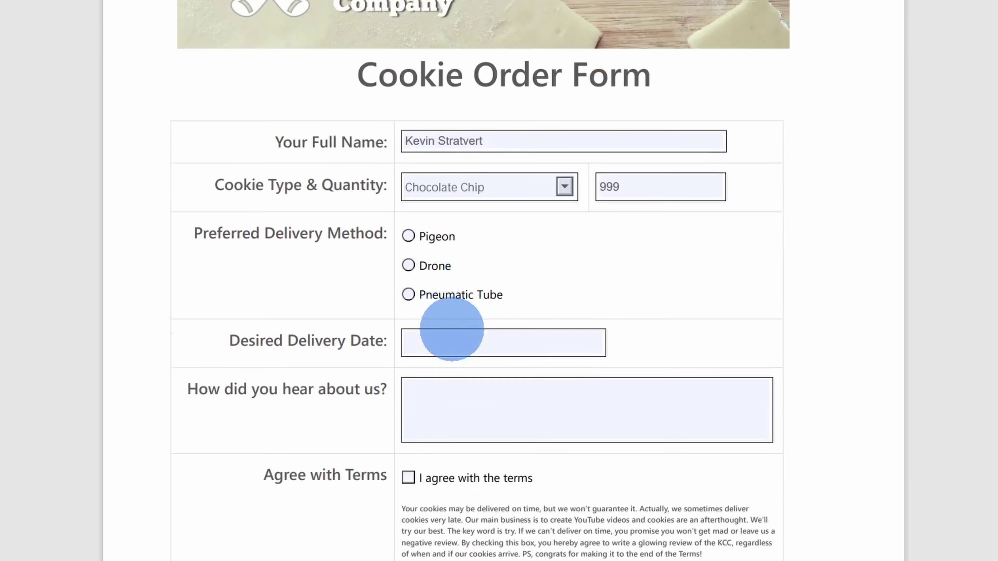
click(409, 217)
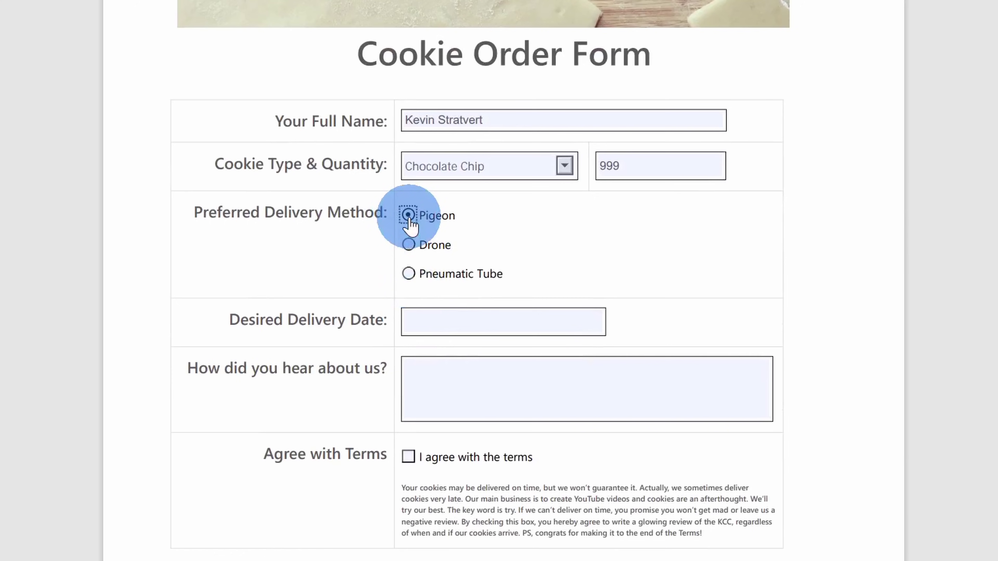
click(408, 275)
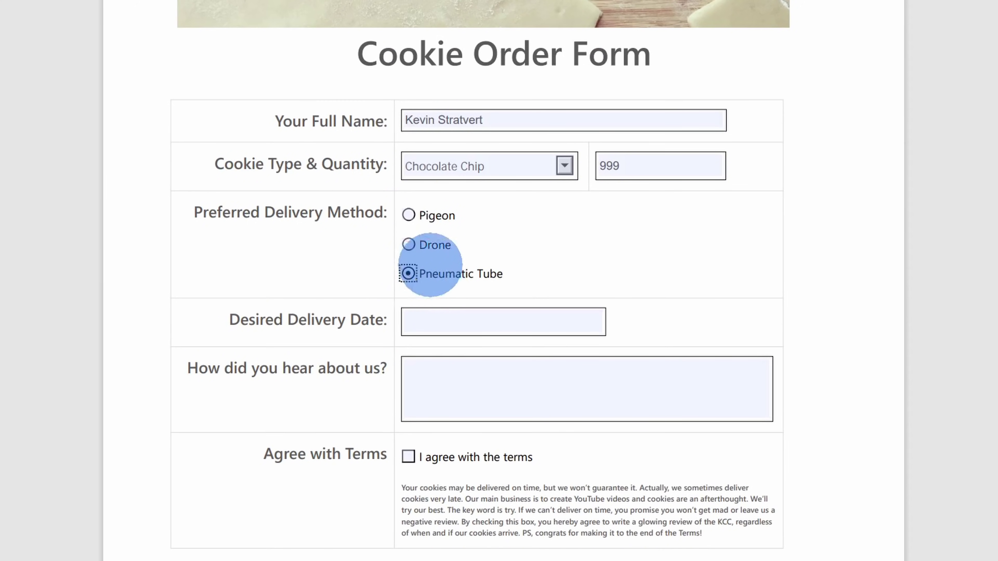
click(409, 216)
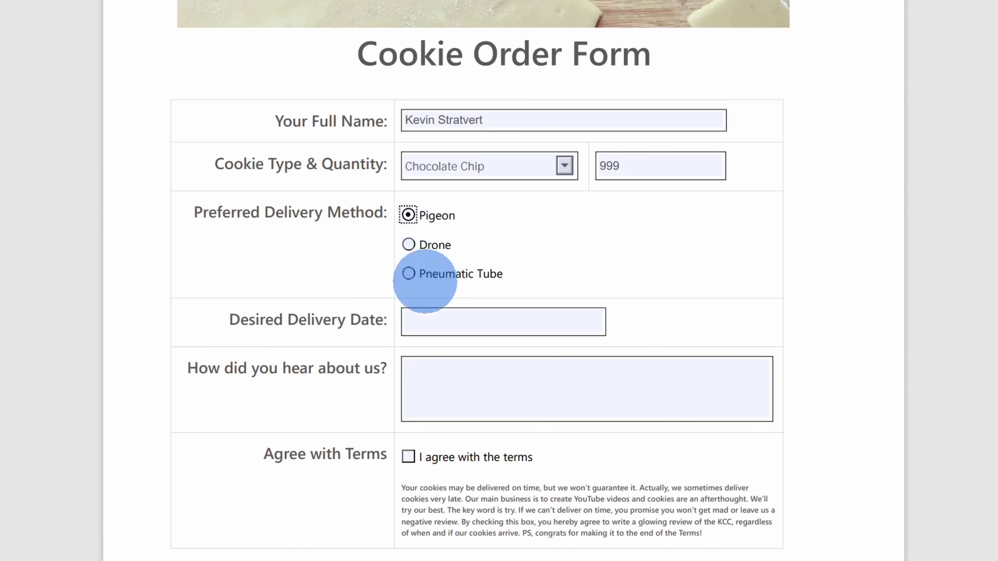
click(409, 457)
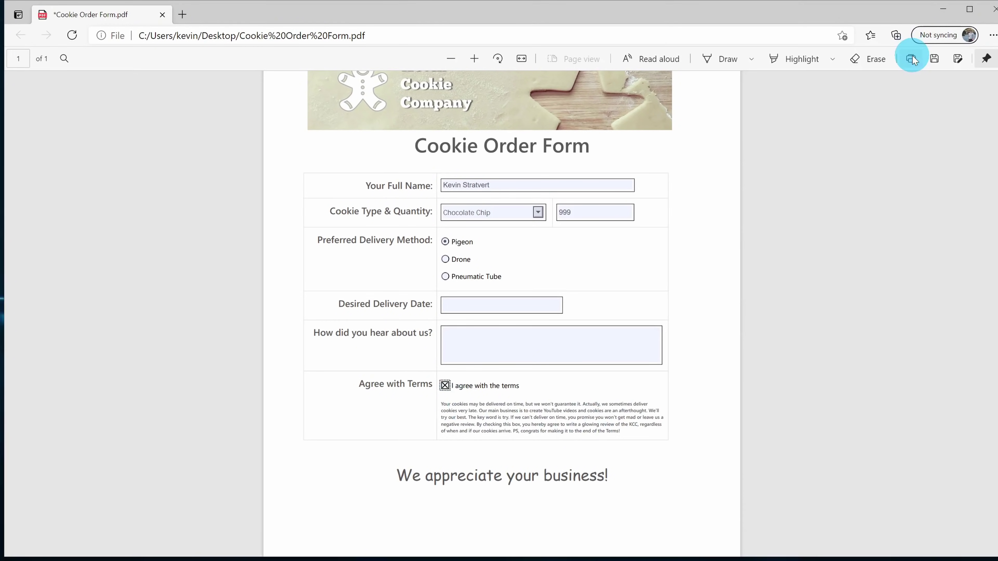
View the print preview of the filled-in form and cancel printing
click(911, 59)
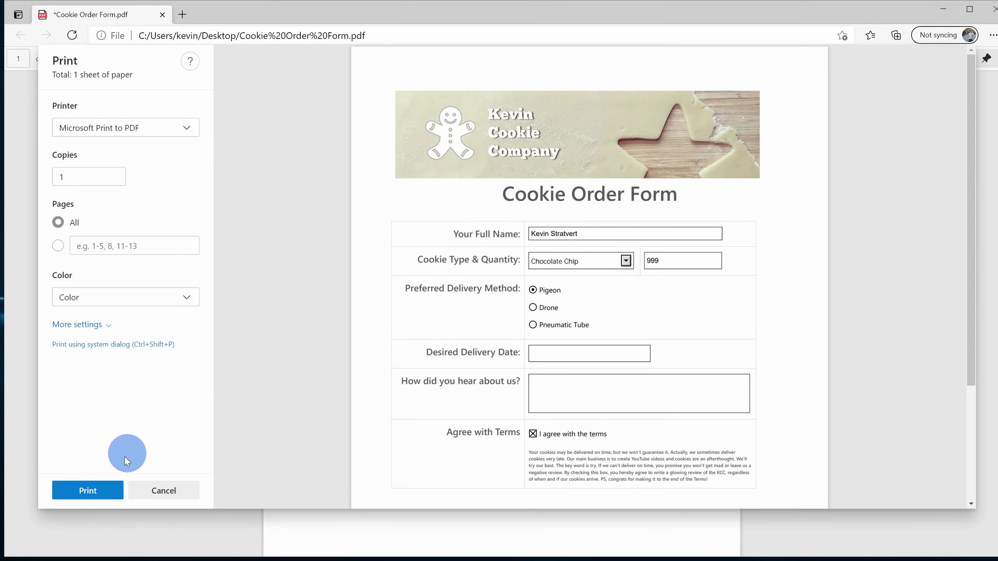
click(163, 489)
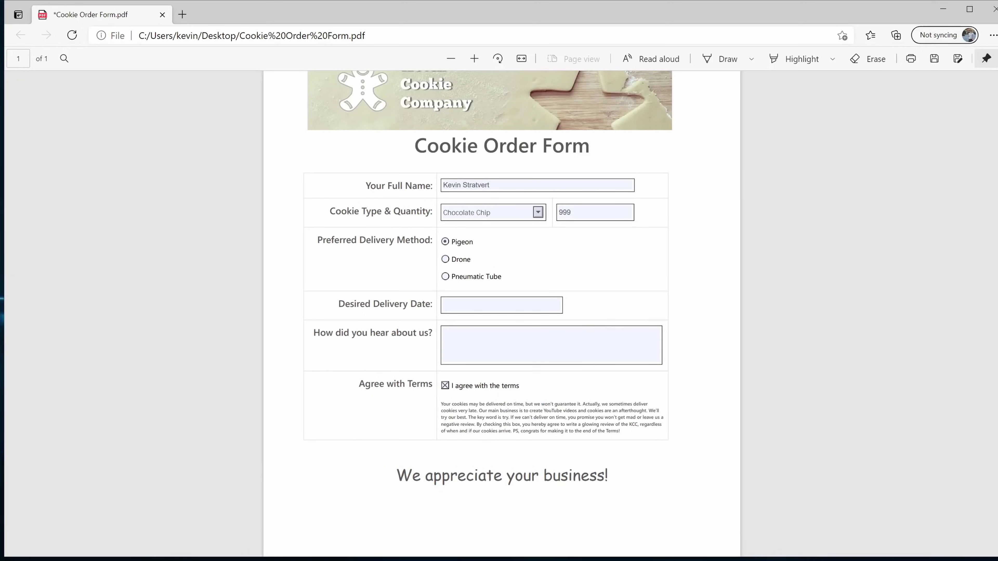